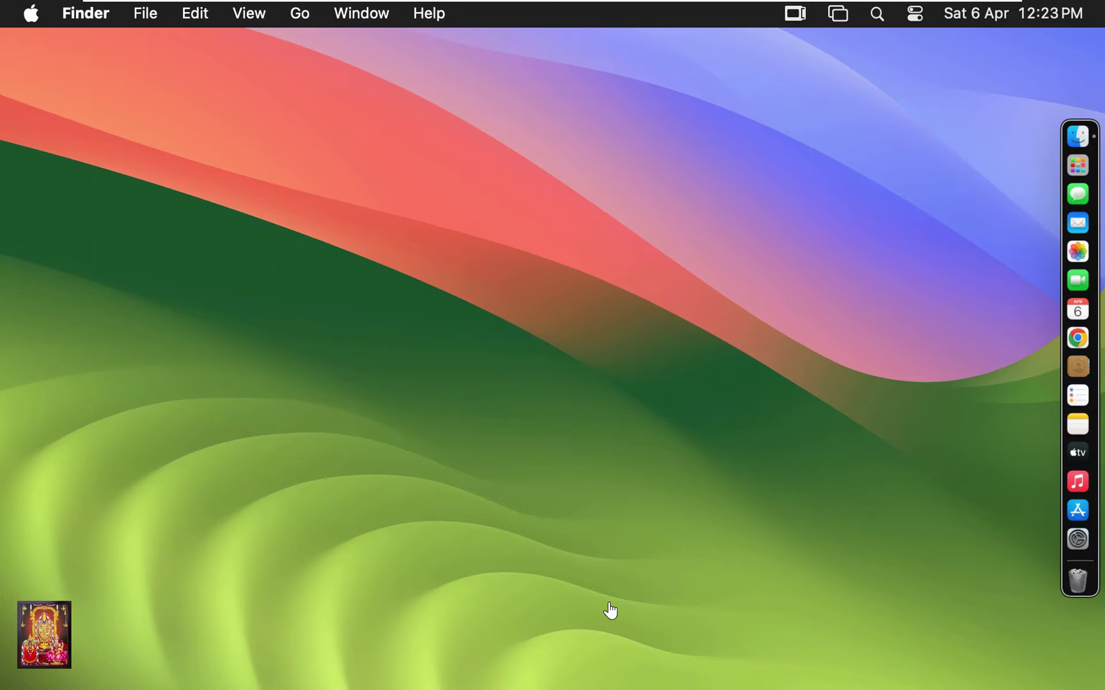
In Chrome, search Google for 'donwload open office for mac'
{"action": "left_click", "coordinate": [1077, 339]}
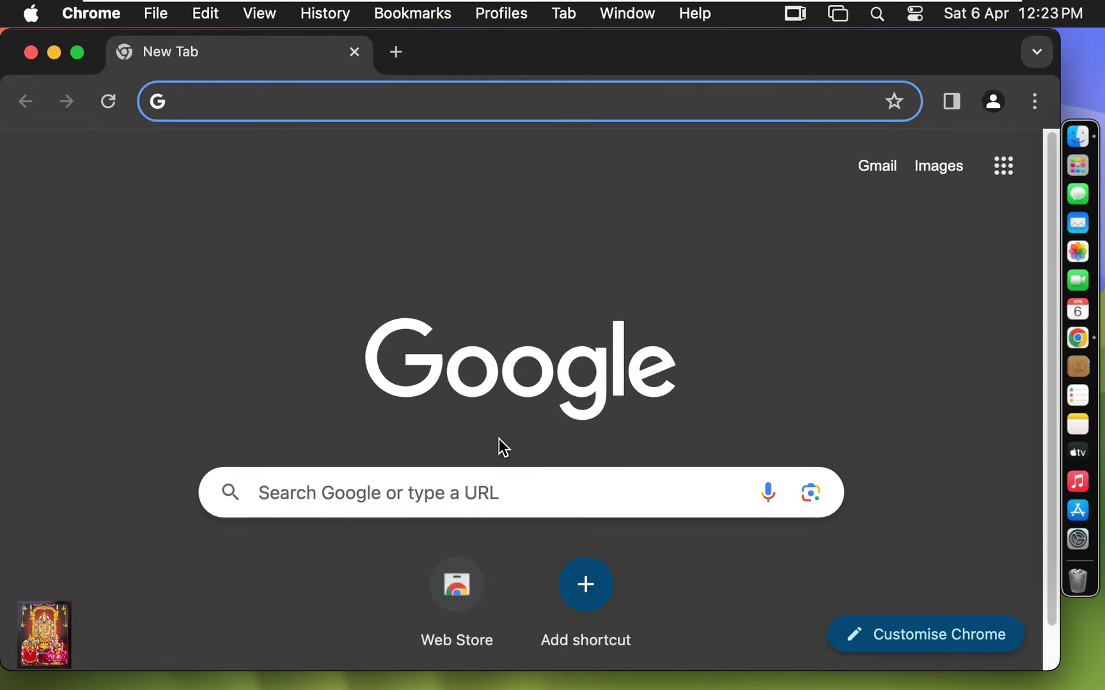
{"action": "left_click", "coordinate": [288, 477]}
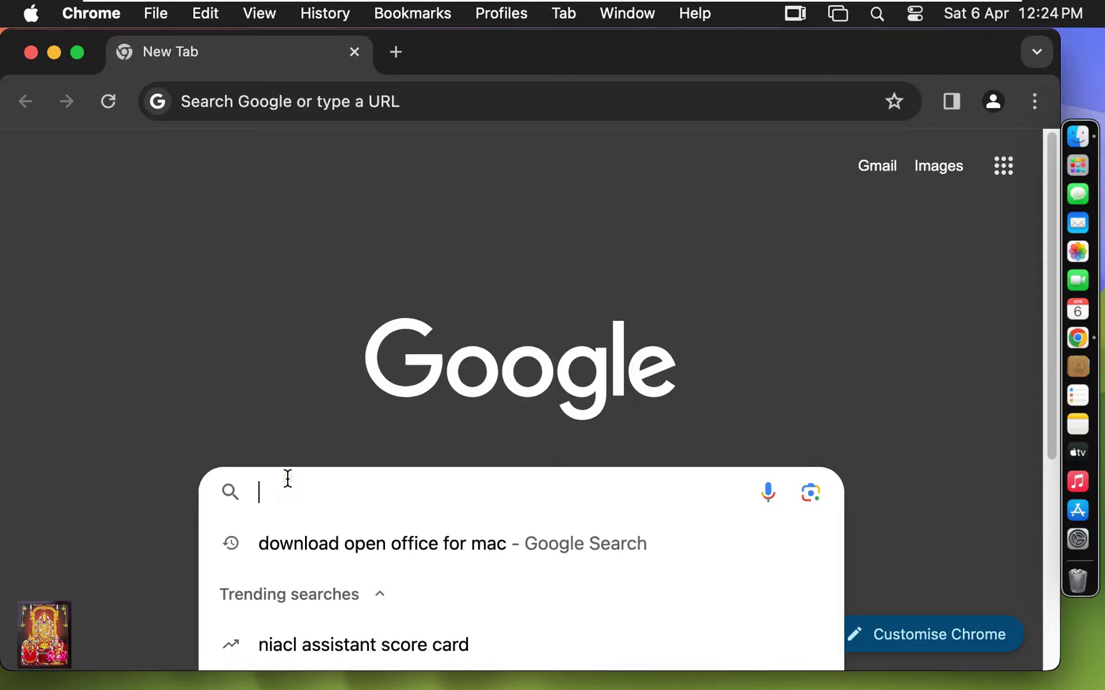
{"action": "type", "text": "donwload"}
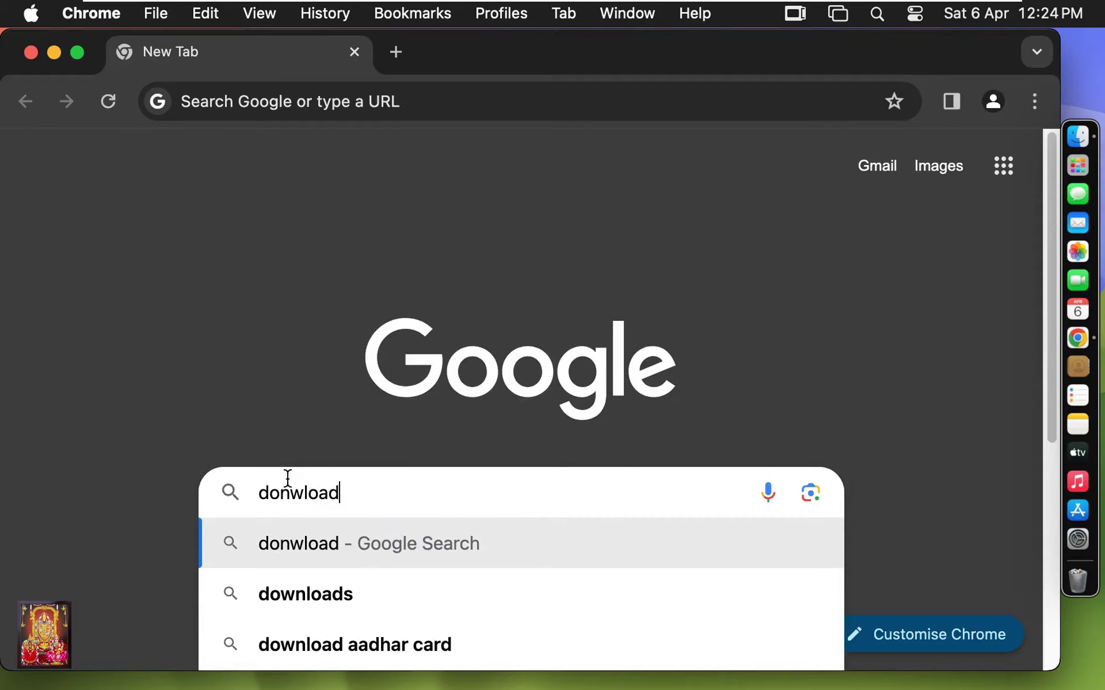
{"action": "type", "text": " open of"}
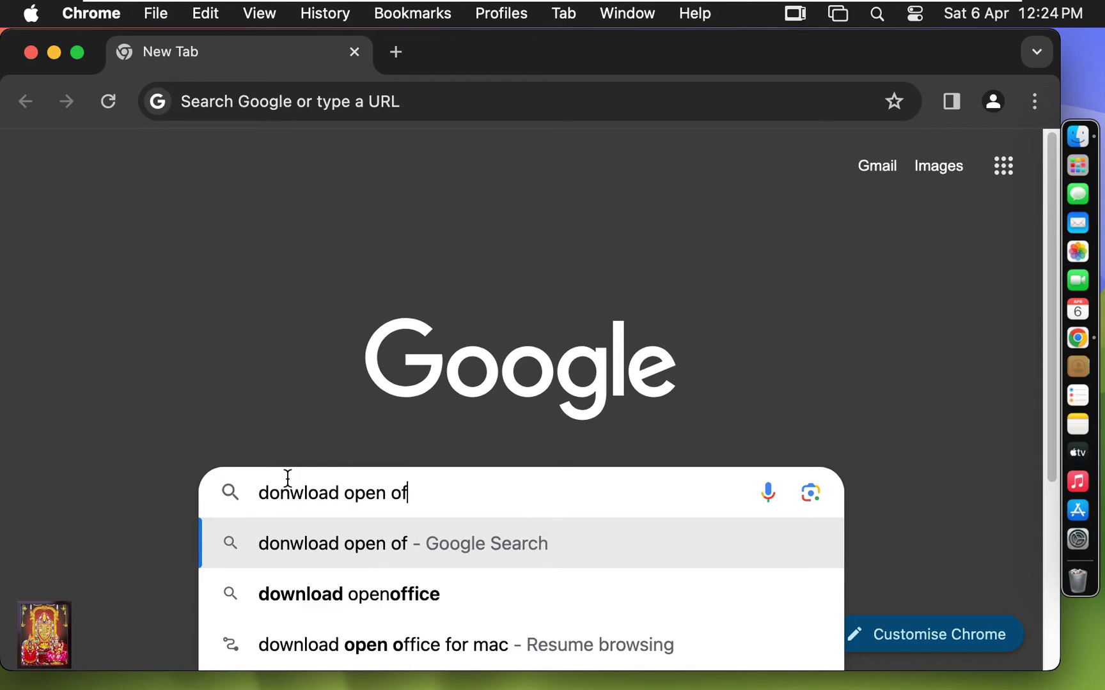
{"action": "type", "text": "fice for mac"}
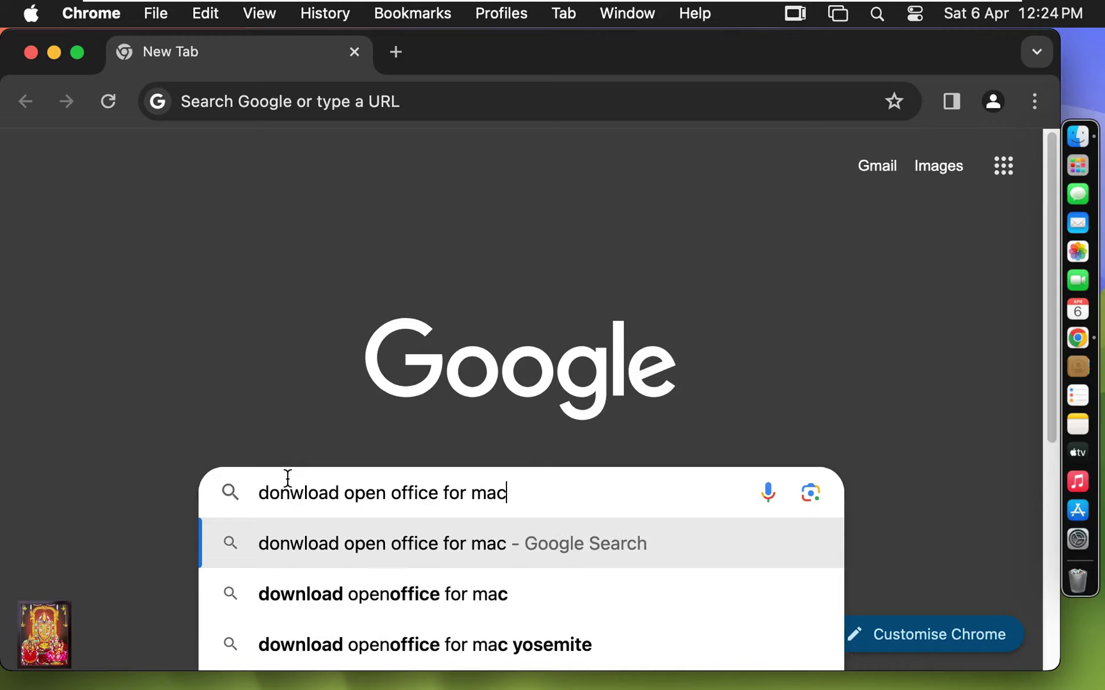
{"action": "key", "text": "Return"}
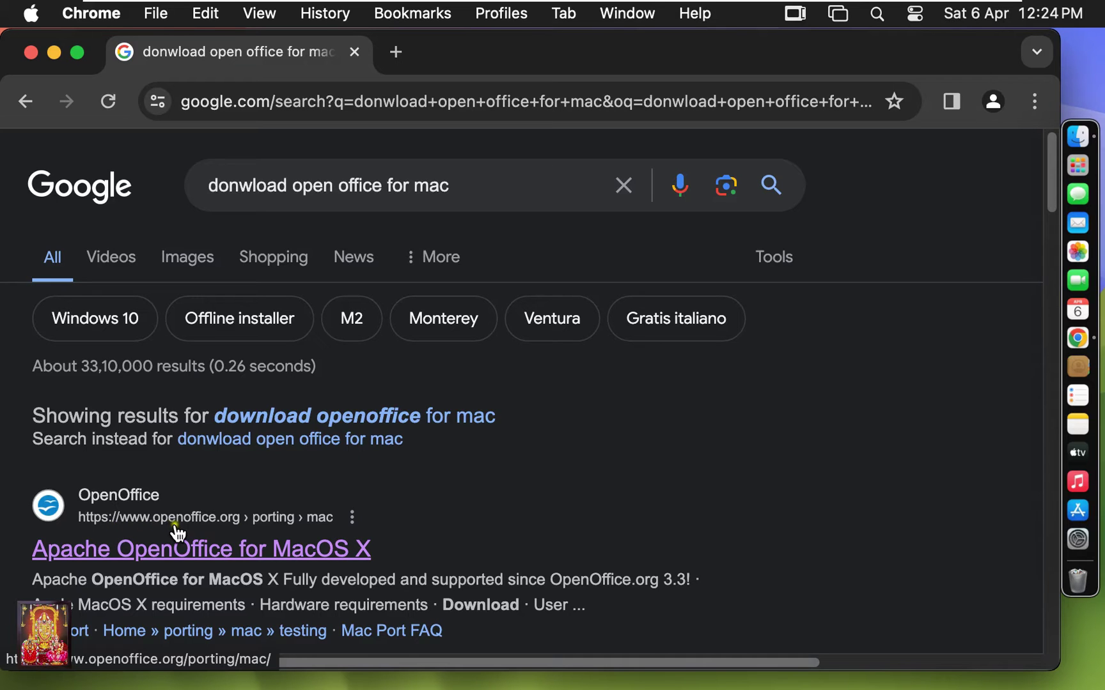
Open the Apache OpenOffice for MacOS X result and scroll to its hardware requirements
{"action": "left_click", "coordinate": [234, 528]}
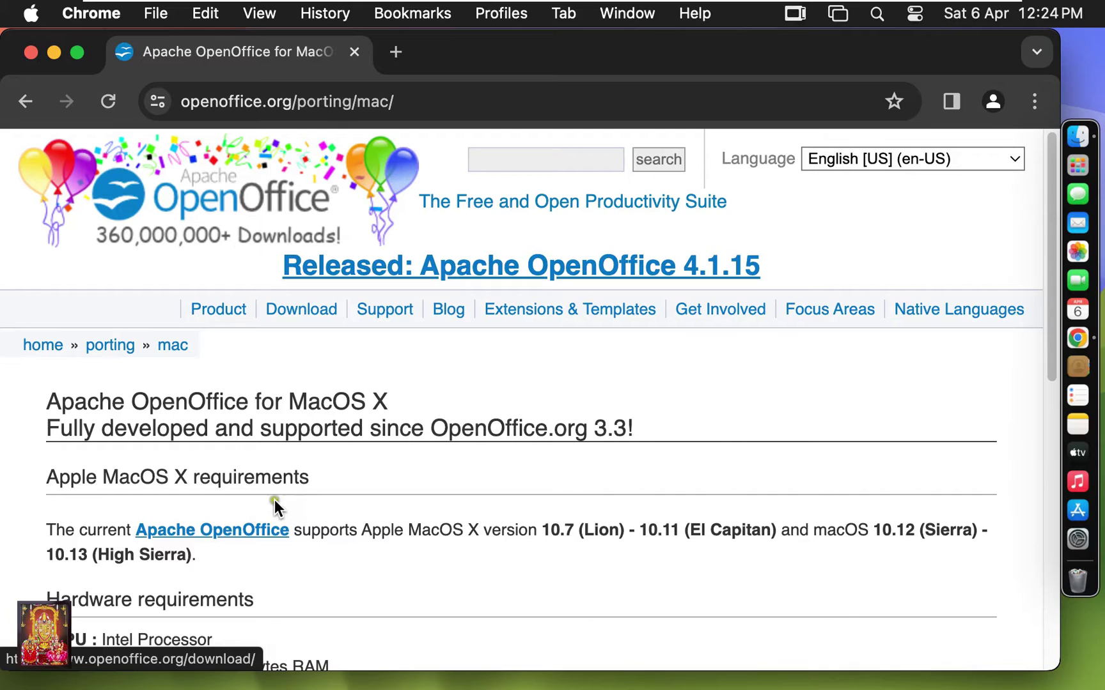
{"action": "scroll", "coordinate": [397, 499], "scroll_direction": "down", "scroll_amount": 1}
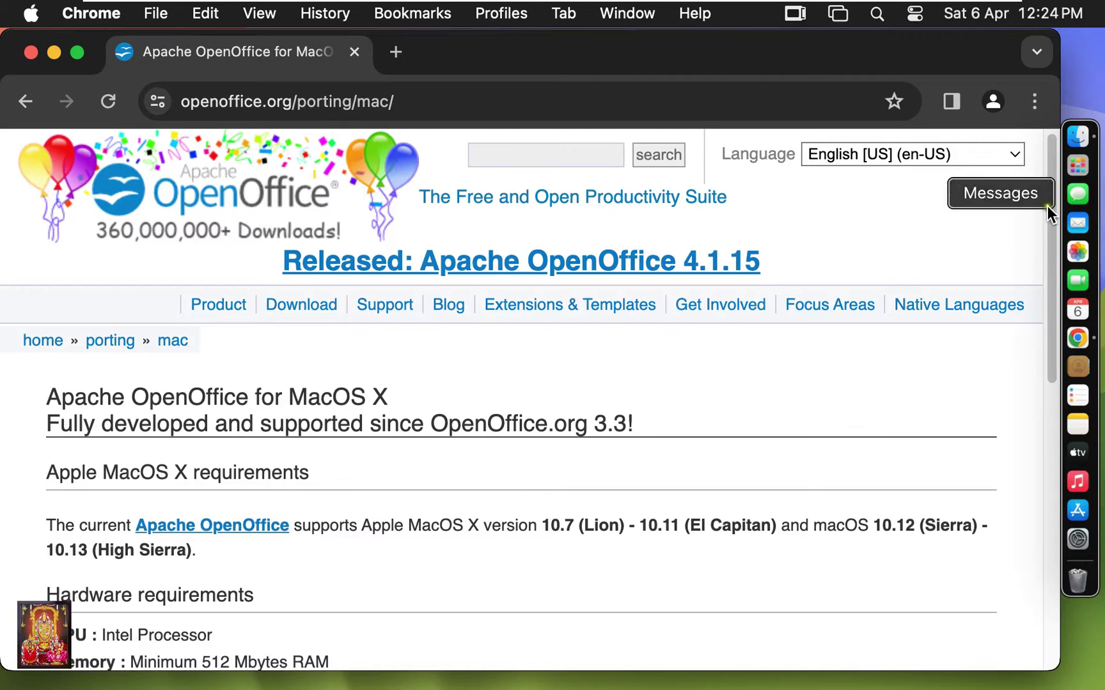
{"action": "left_click_drag", "start_coordinate": [1050, 225], "coordinate": [1034, 337]}
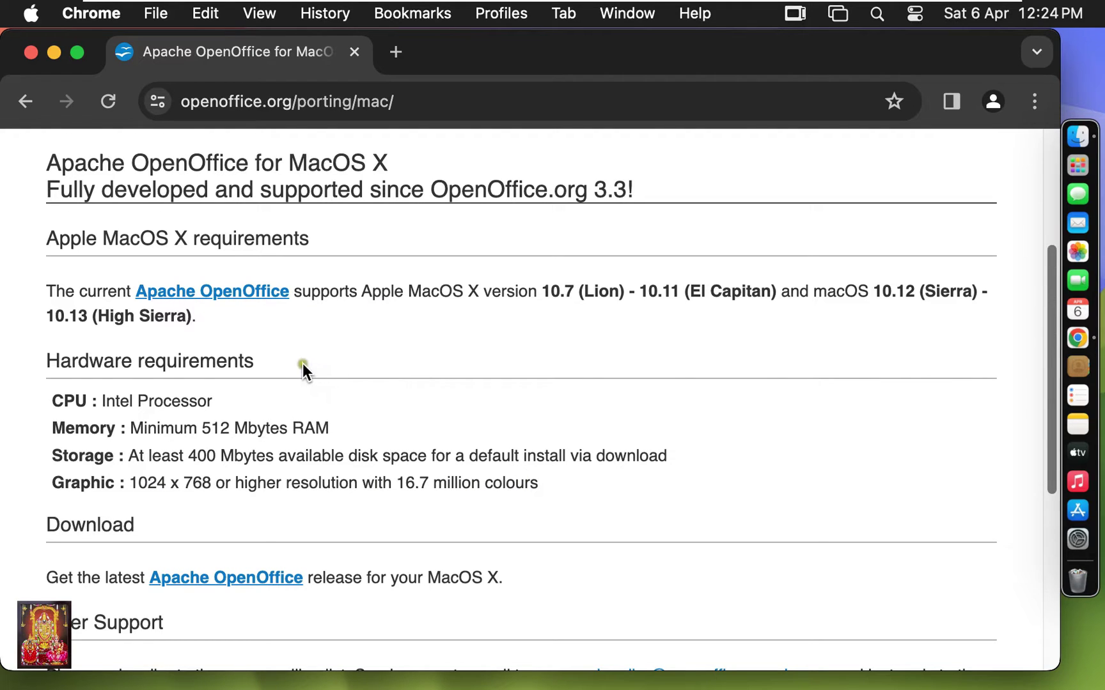
Download the full 169 MB OpenOffice 4.1.15 macOS .dmg installer, then close Chrome
{"action": "left_click", "coordinate": [215, 299]}
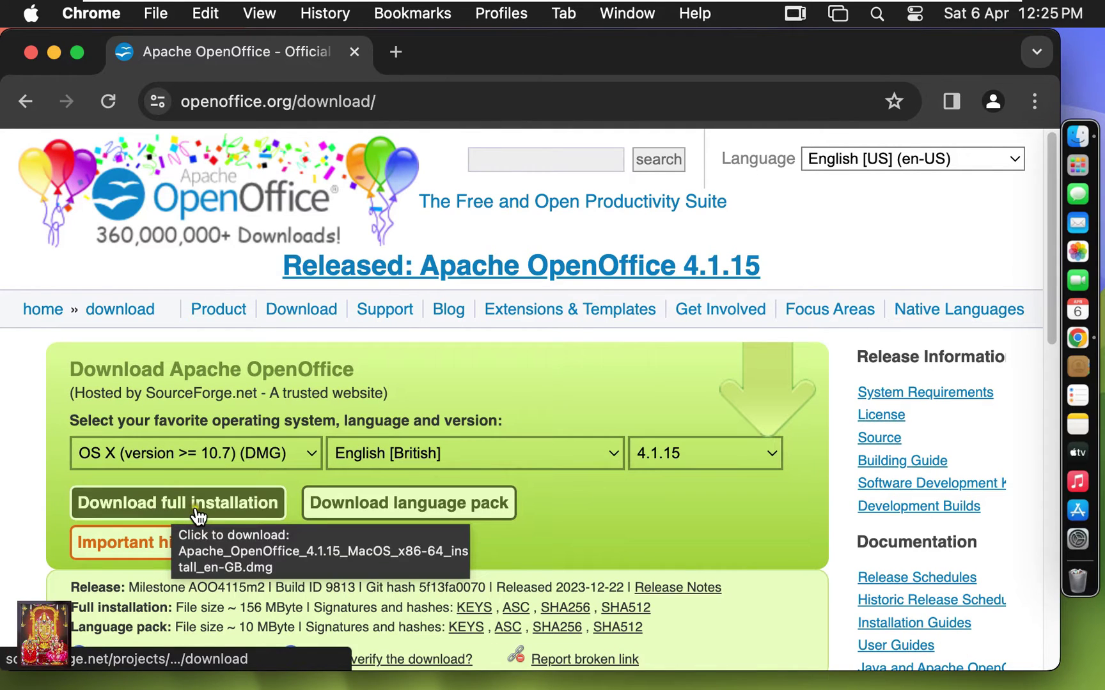
{"action": "left_click", "coordinate": [198, 512]}
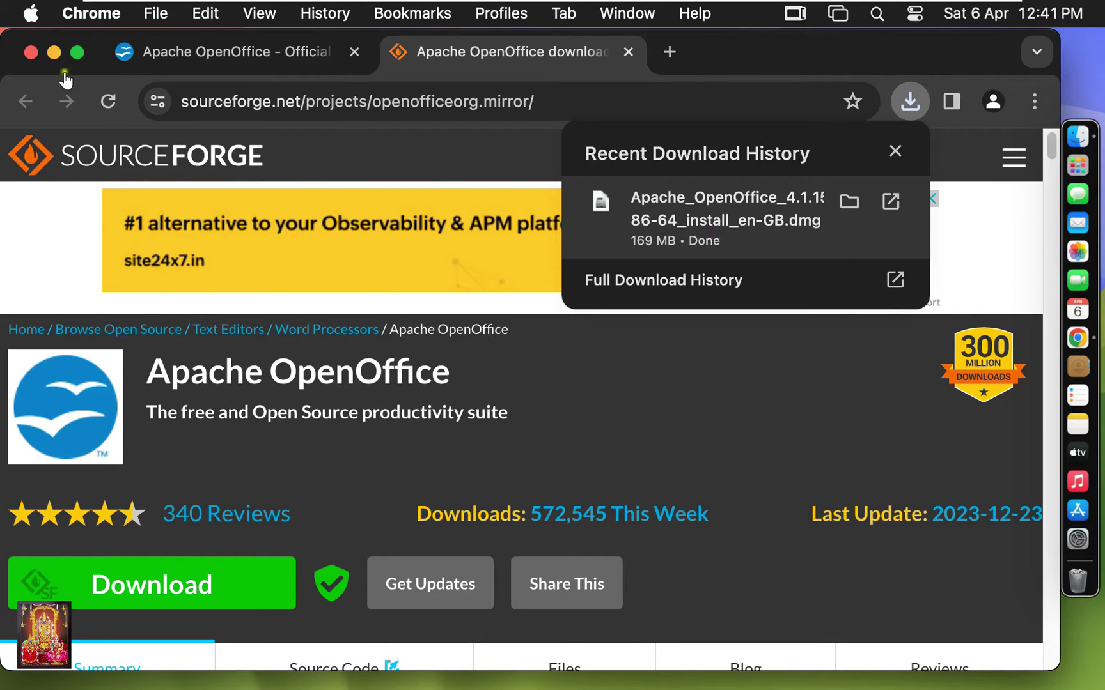
{"action": "left_click", "coordinate": [32, 51]}
{"action": "left_click", "coordinate": [31, 52]}
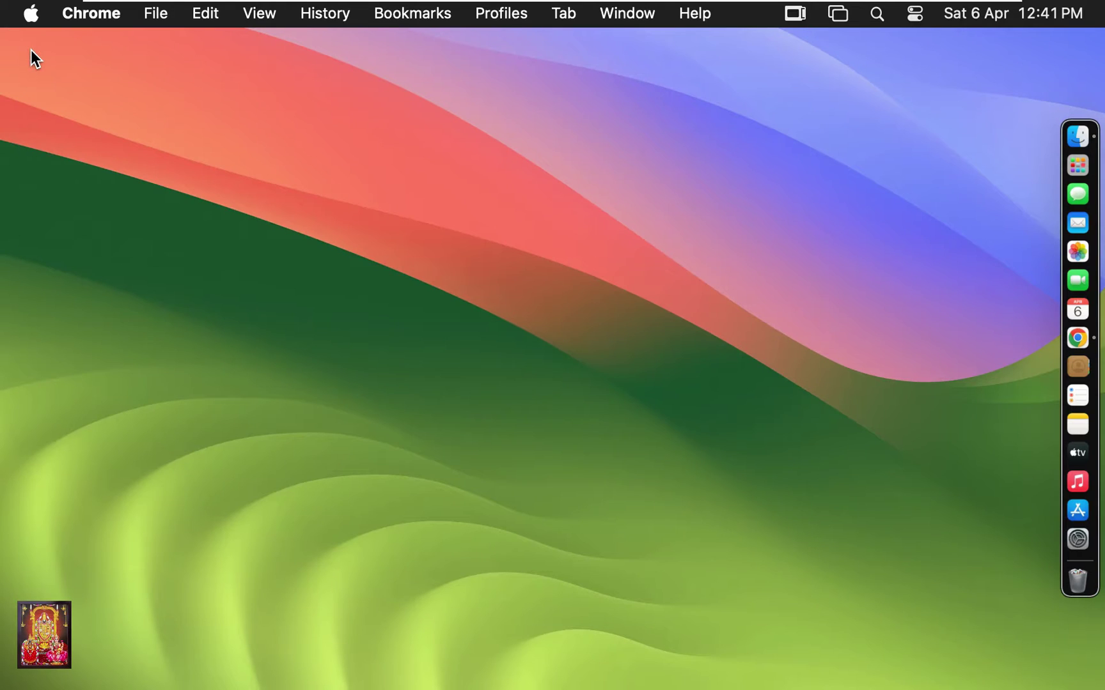
Mount the OpenOffice .dmg in Finder's Downloads folder with DiskImageMounter
{"action": "left_click", "coordinate": [1076, 137]}
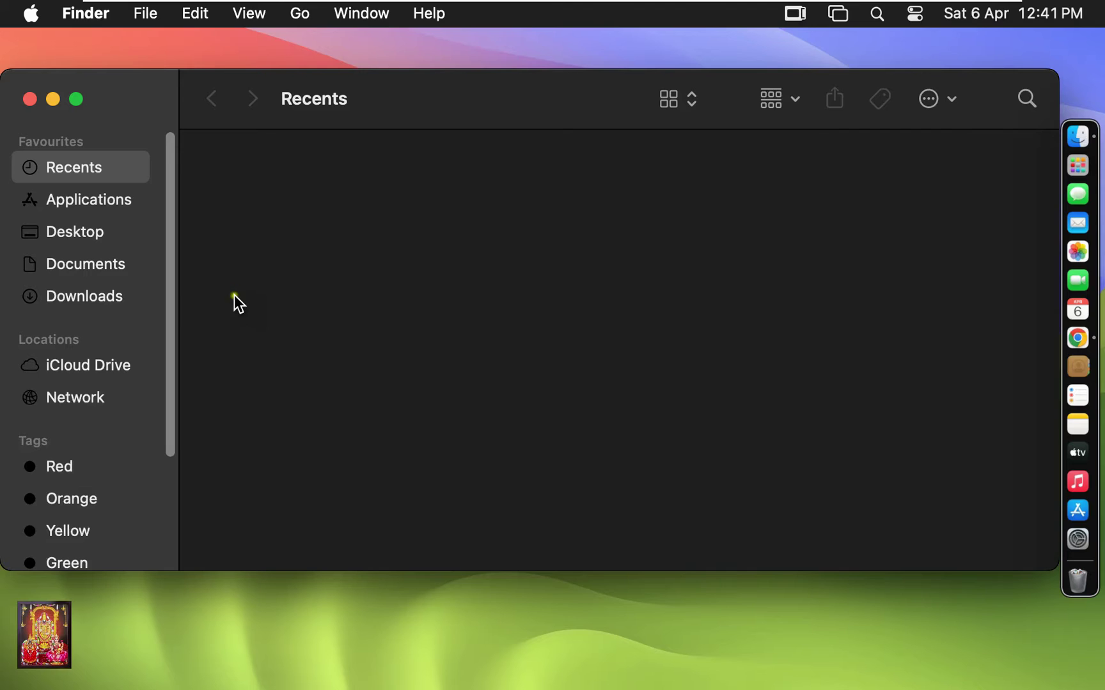
{"action": "left_click", "coordinate": [96, 300]}
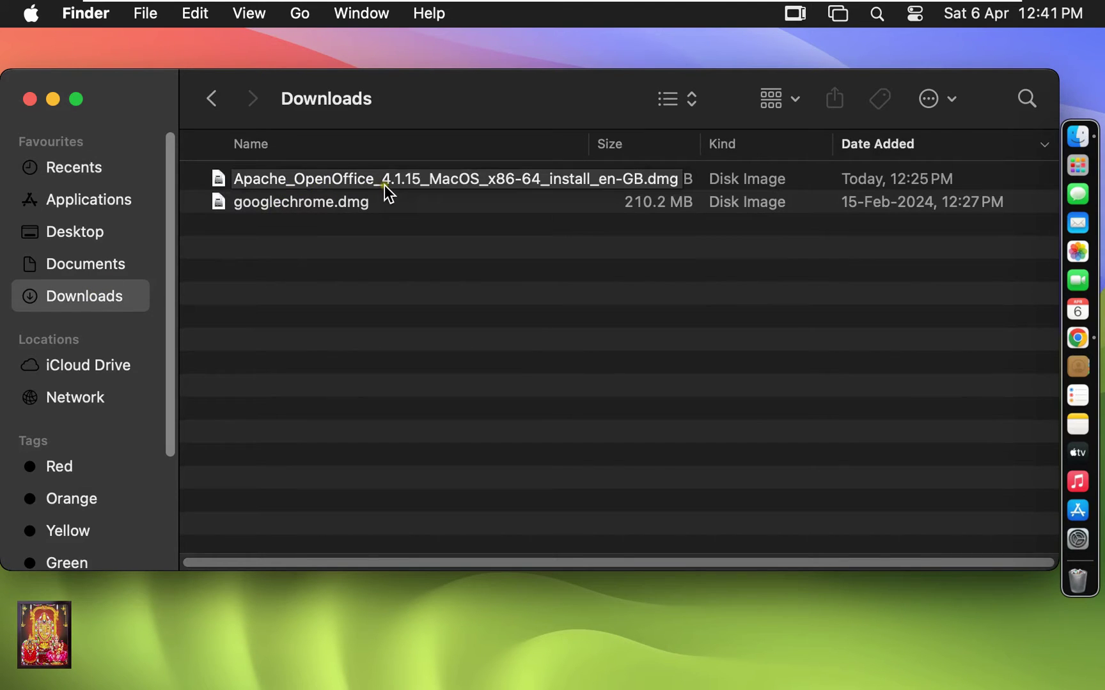
{"action": "right_click", "coordinate": [355, 184]}
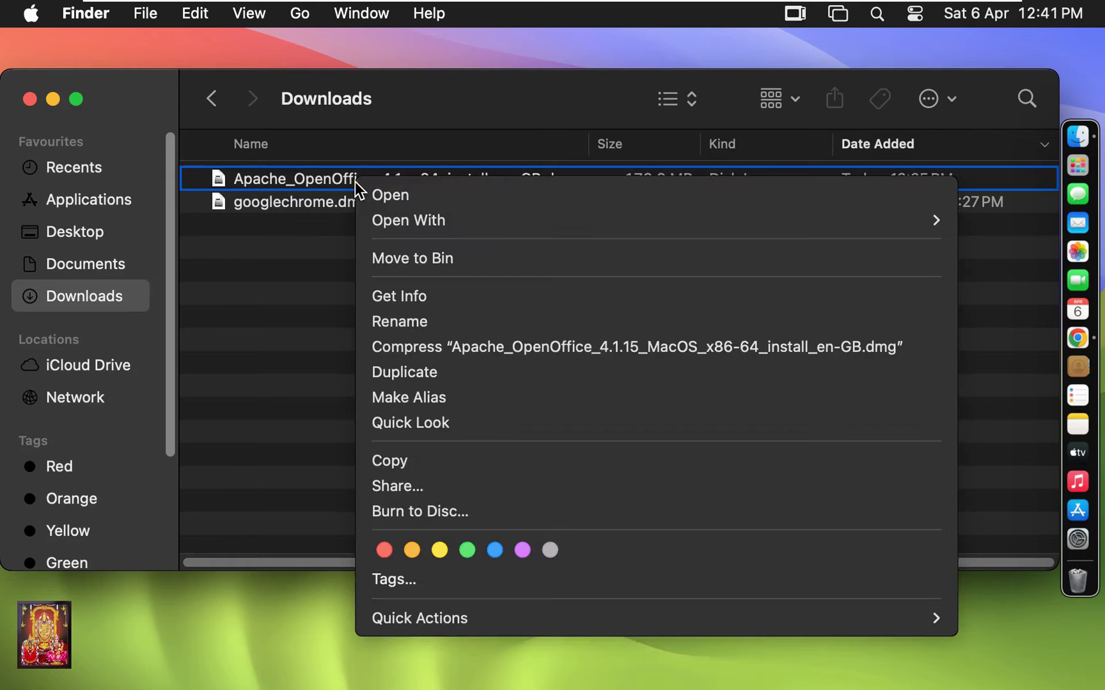
{"action": "mouse_move", "coordinate": [407, 225]}
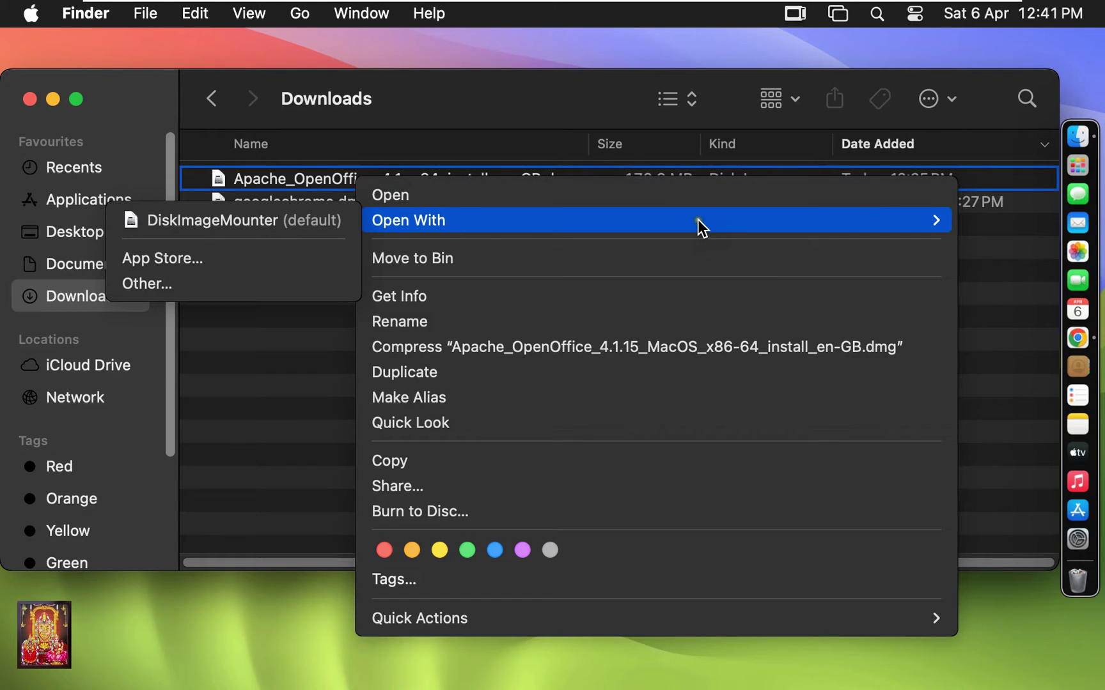
{"action": "left_click", "coordinate": [300, 226]}
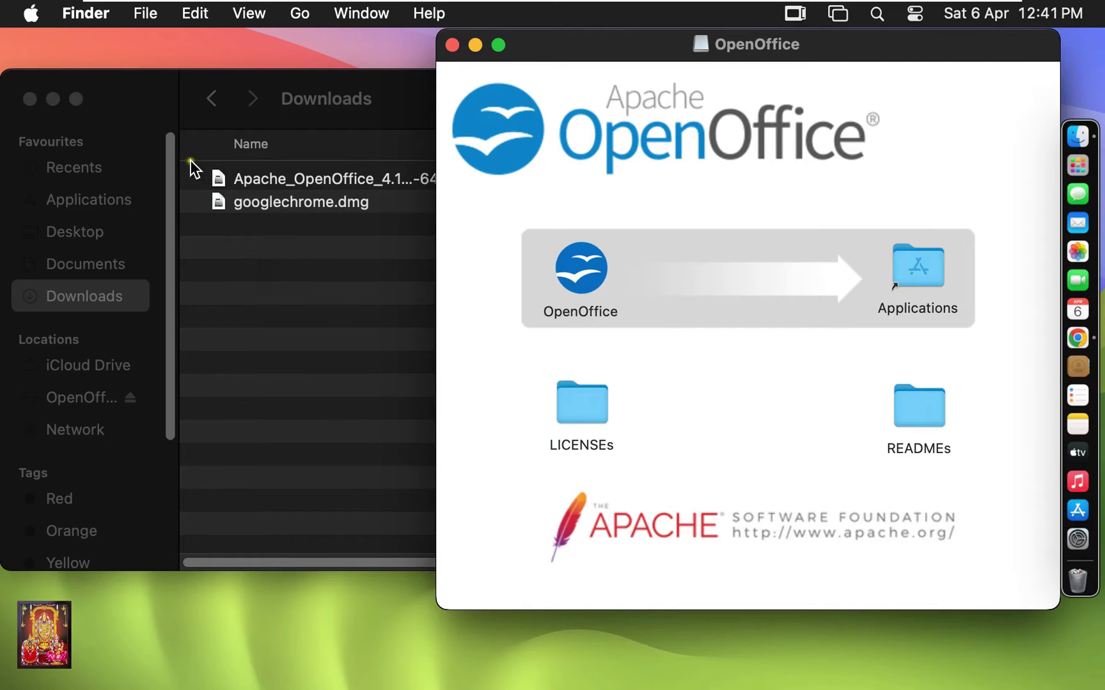
Close the Downloads window and drag OpenOffice into the Applications folder
{"action": "left_click", "coordinate": [136, 94]}
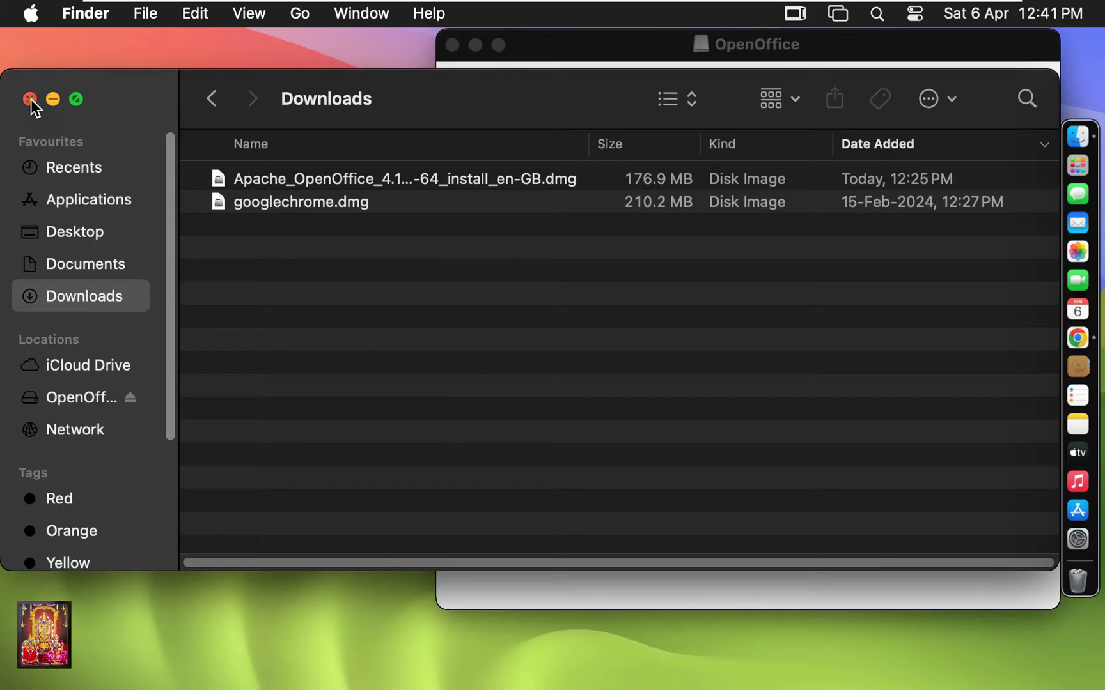
{"action": "left_click", "coordinate": [29, 100]}
{"action": "left_click_drag", "start_coordinate": [563, 54], "coordinate": [392, 65]}
{"action": "left_click_drag", "start_coordinate": [396, 291], "coordinate": [734, 289]}
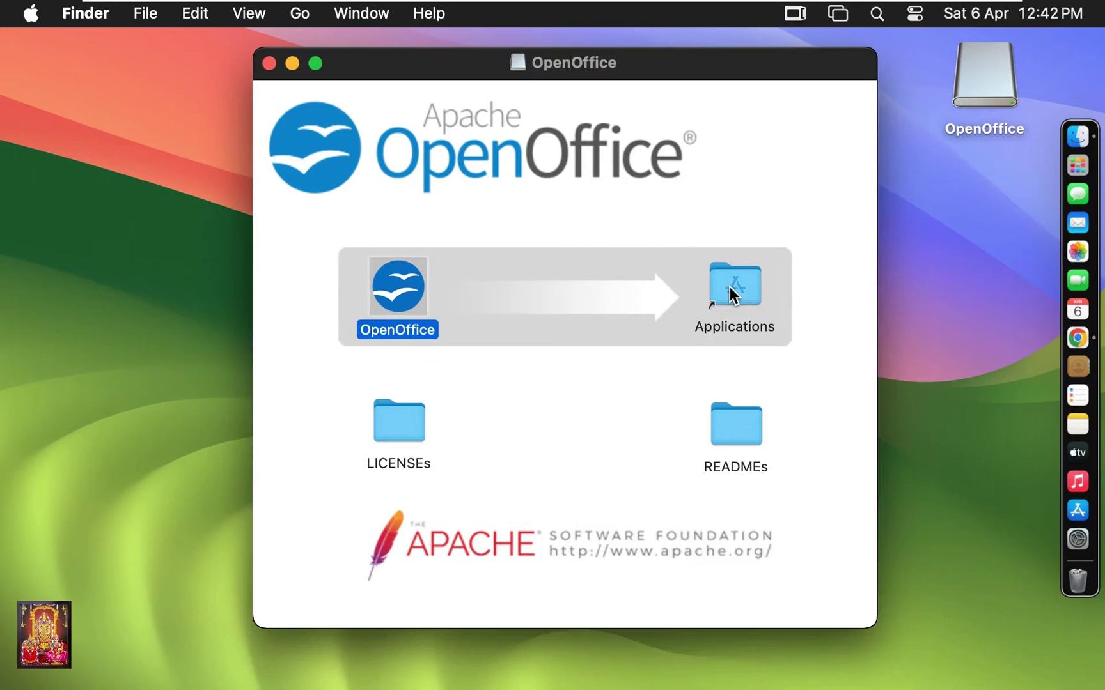
Close the installer window and eject the mounted OpenOffice disk
{"action": "left_click", "coordinate": [262, 66]}
{"action": "right_click", "coordinate": [979, 69]}
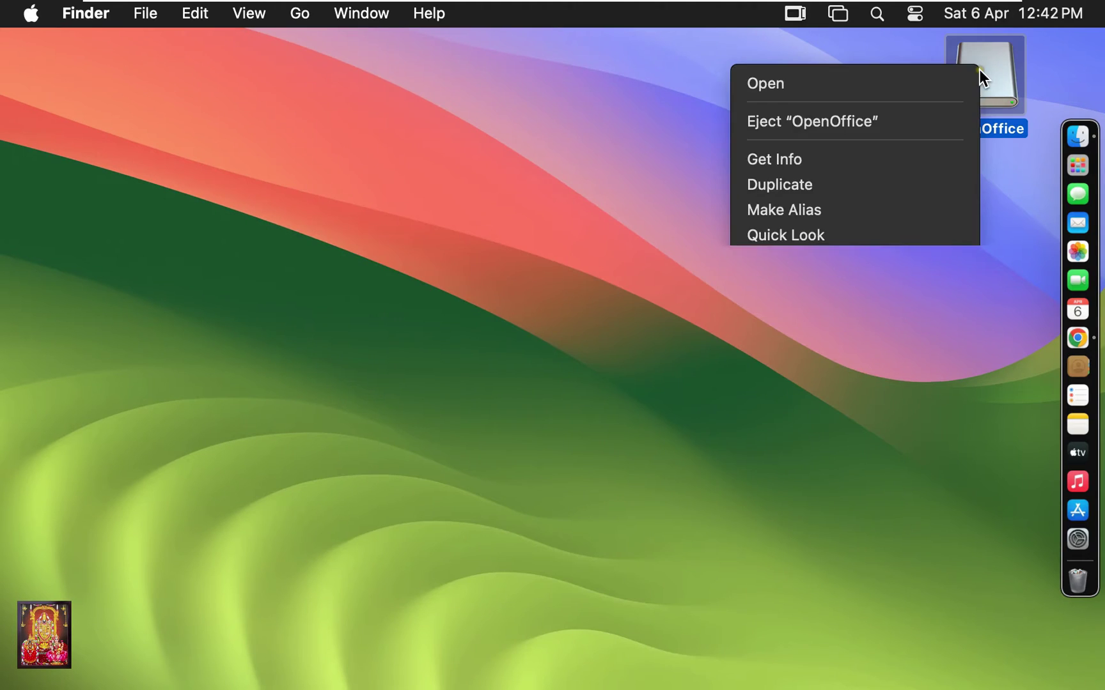
{"action": "left_click", "coordinate": [874, 122]}
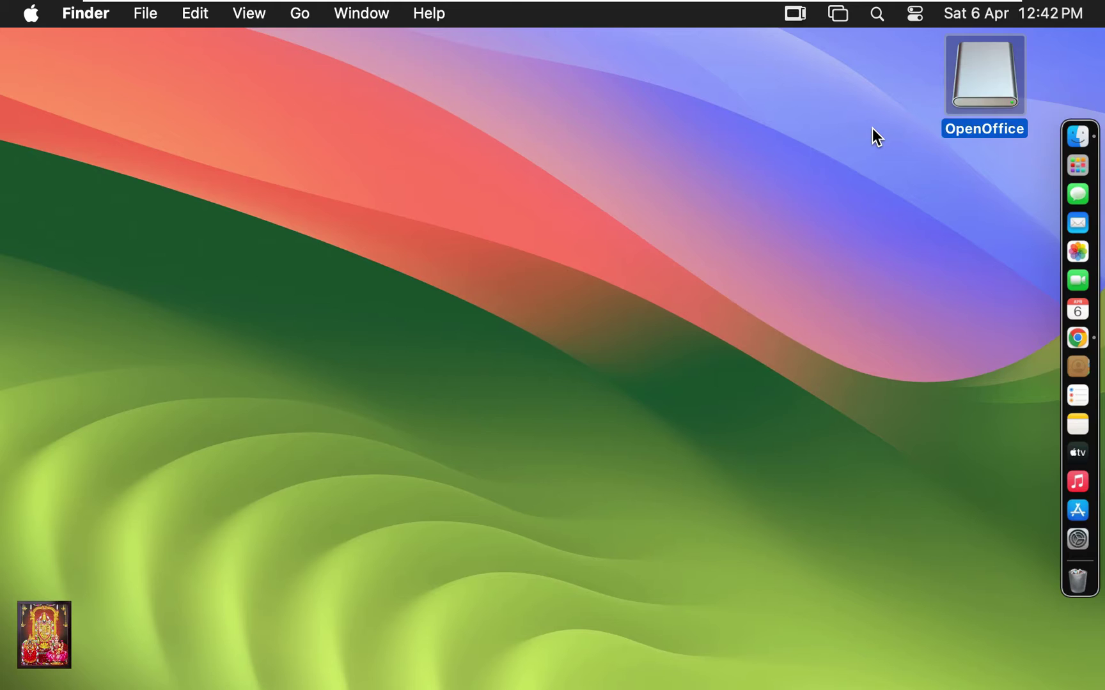
Launch OpenOffice from Launchpad's second page, triggering the unverified-developer warning
{"action": "left_click", "coordinate": [1076, 170]}
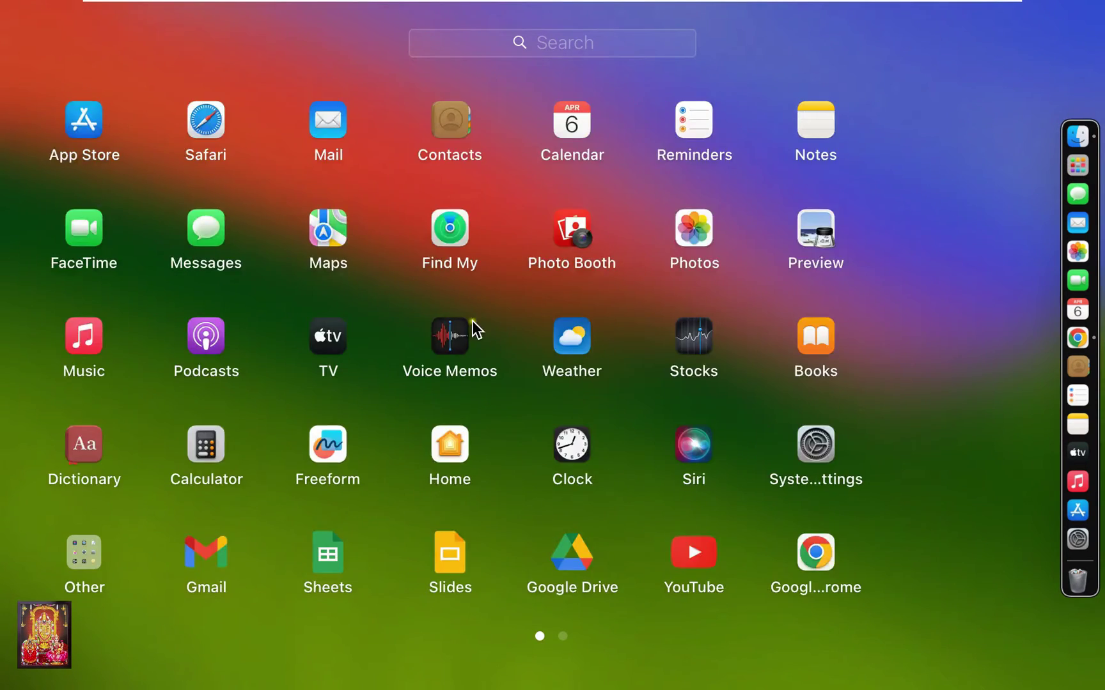
{"action": "scroll", "coordinate": [474, 328], "scroll_direction": "right", "scroll_amount": 3}
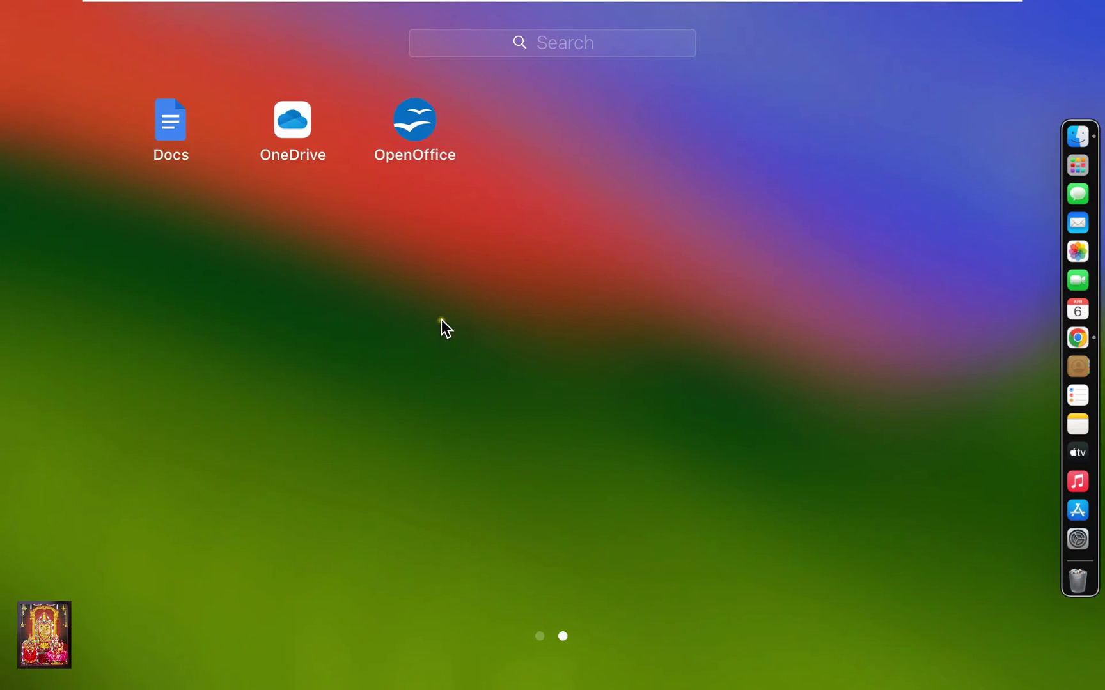
{"action": "left_click", "coordinate": [415, 125]}
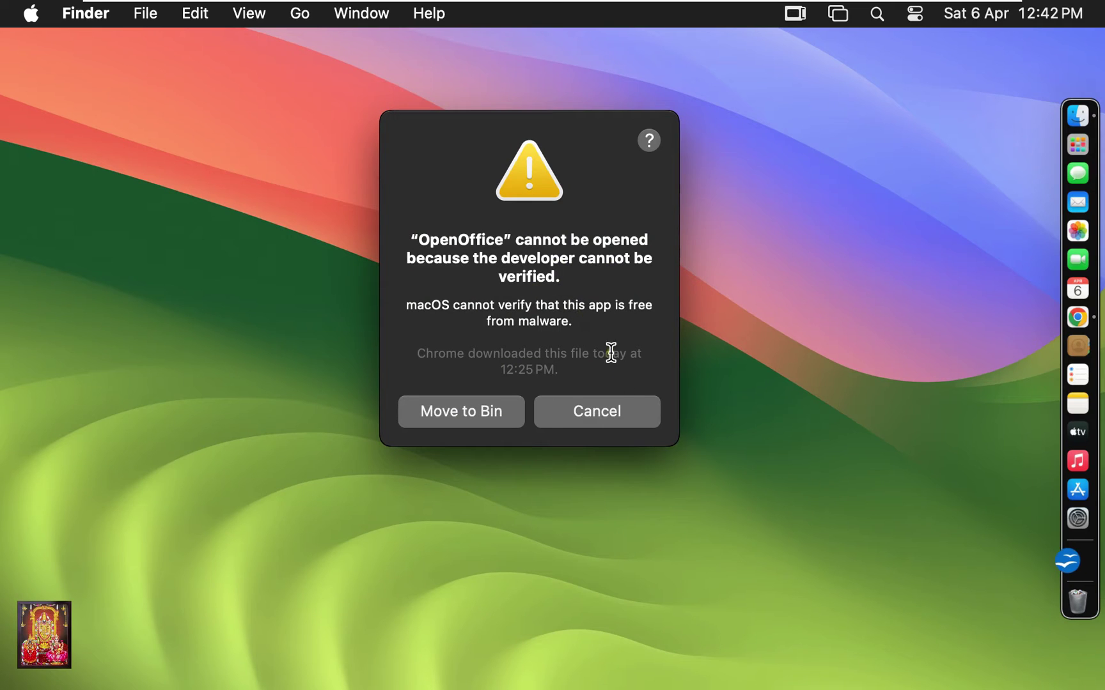
Dismiss the warning and go to Privacy & Security's Security section in System Settings
{"action": "left_click", "coordinate": [622, 411]}
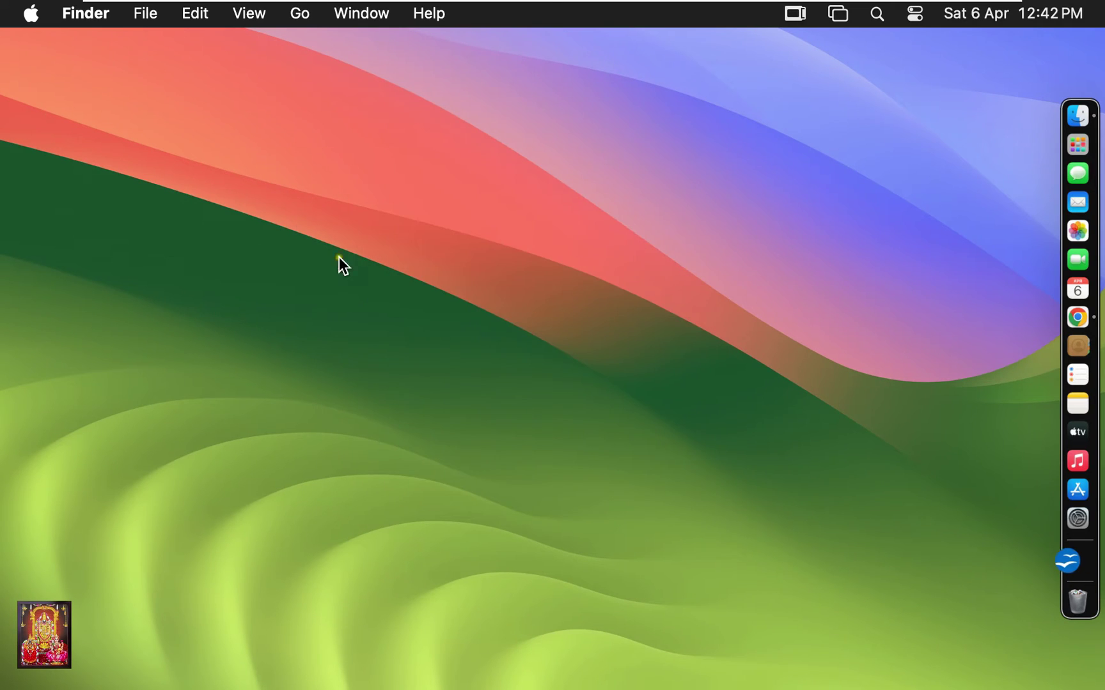
{"action": "left_click", "coordinate": [31, 18]}
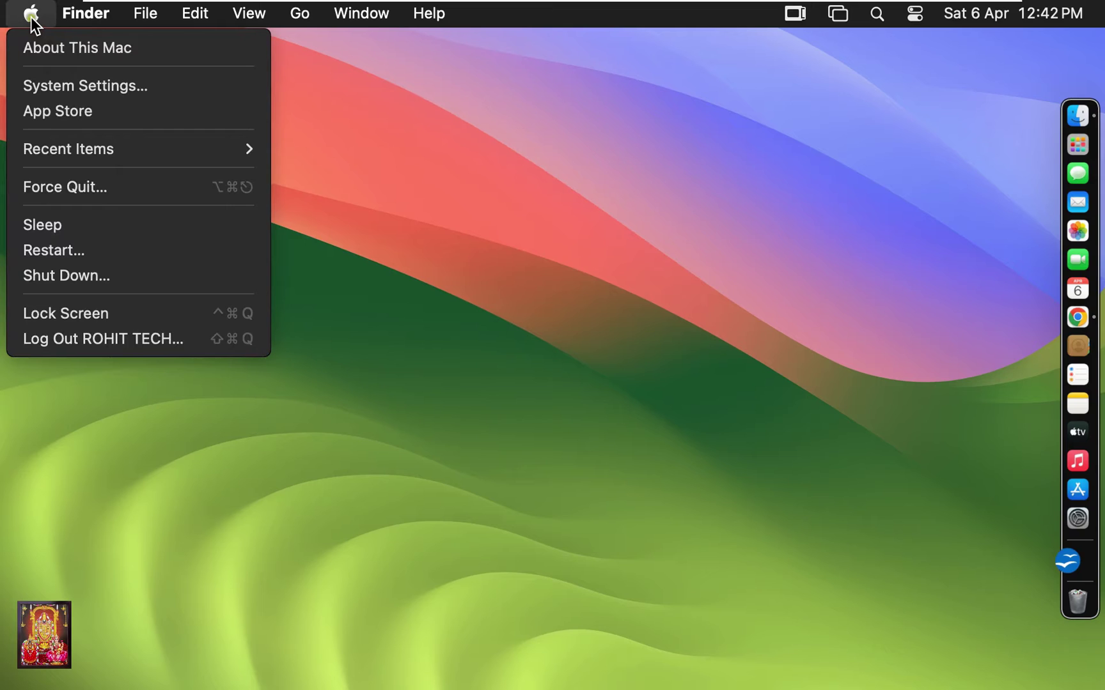
{"action": "left_click", "coordinate": [59, 85]}
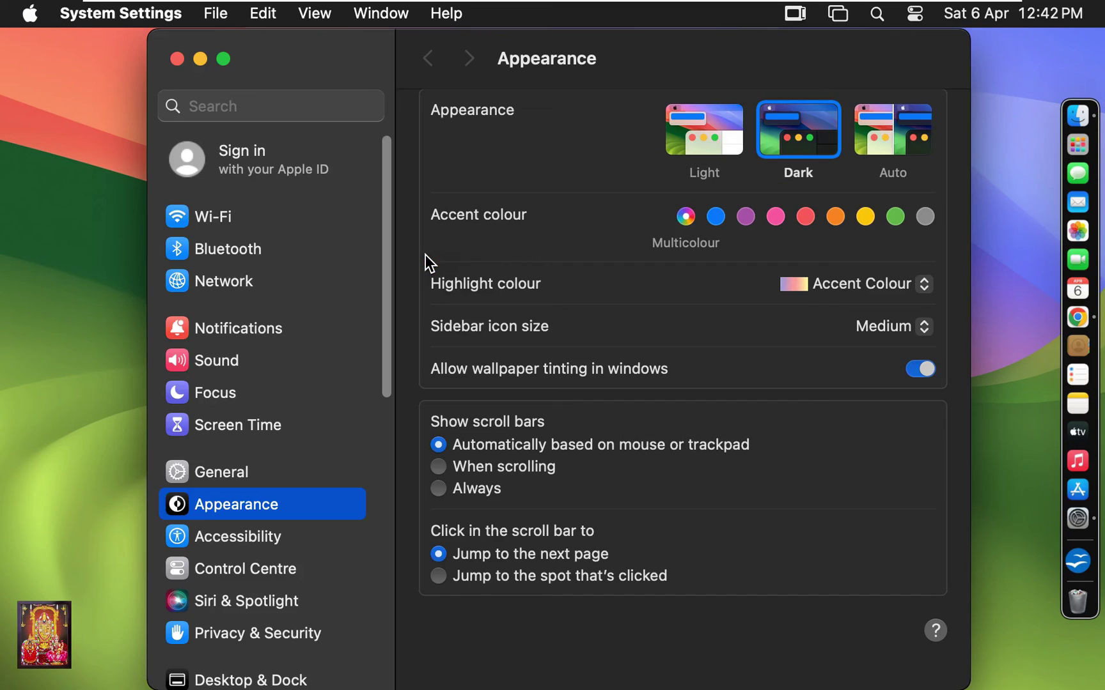
{"action": "scroll", "coordinate": [388, 345], "scroll_direction": "down", "scroll_amount": 5}
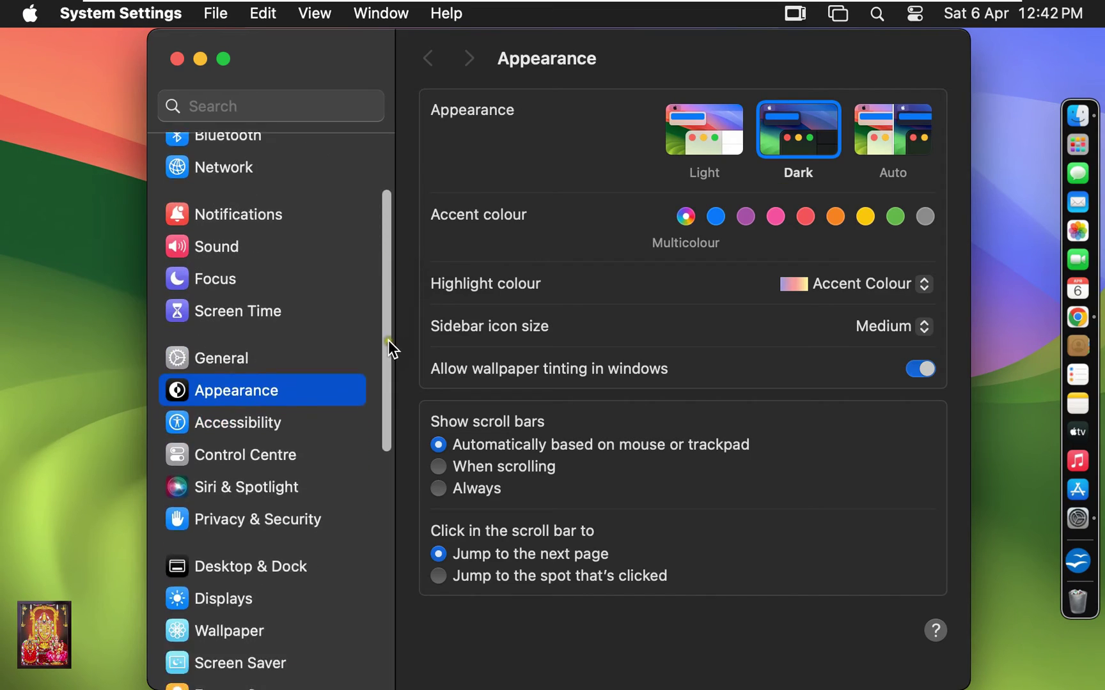
{"action": "left_click", "coordinate": [259, 435]}
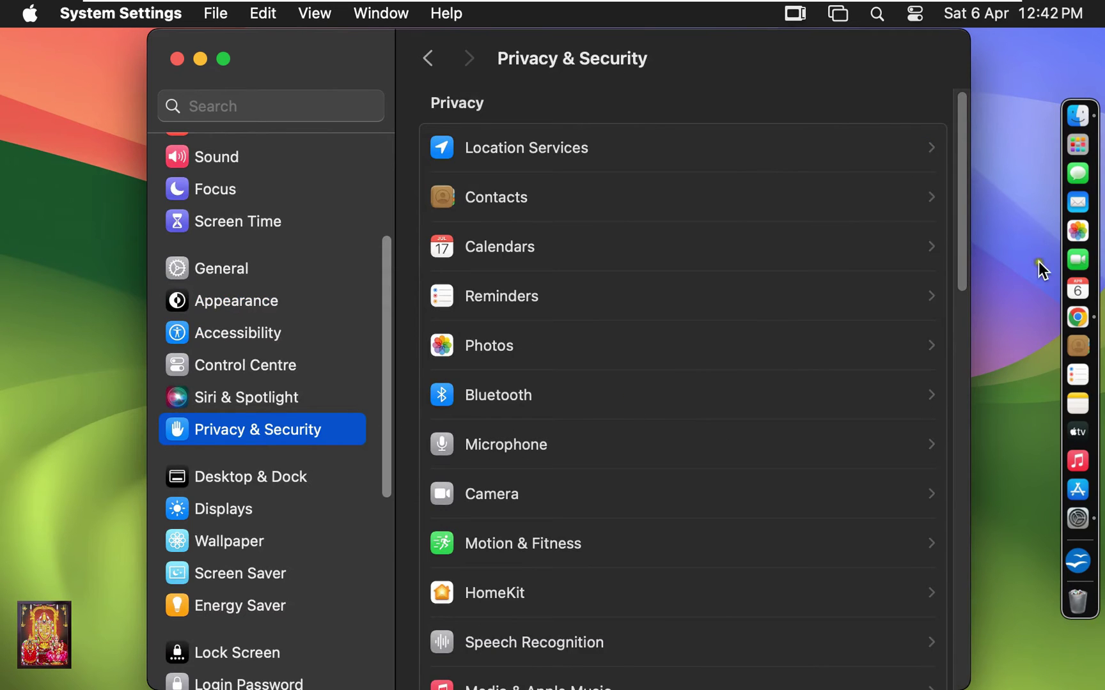
{"action": "left_click_drag", "start_coordinate": [958, 271], "coordinate": [953, 586]}
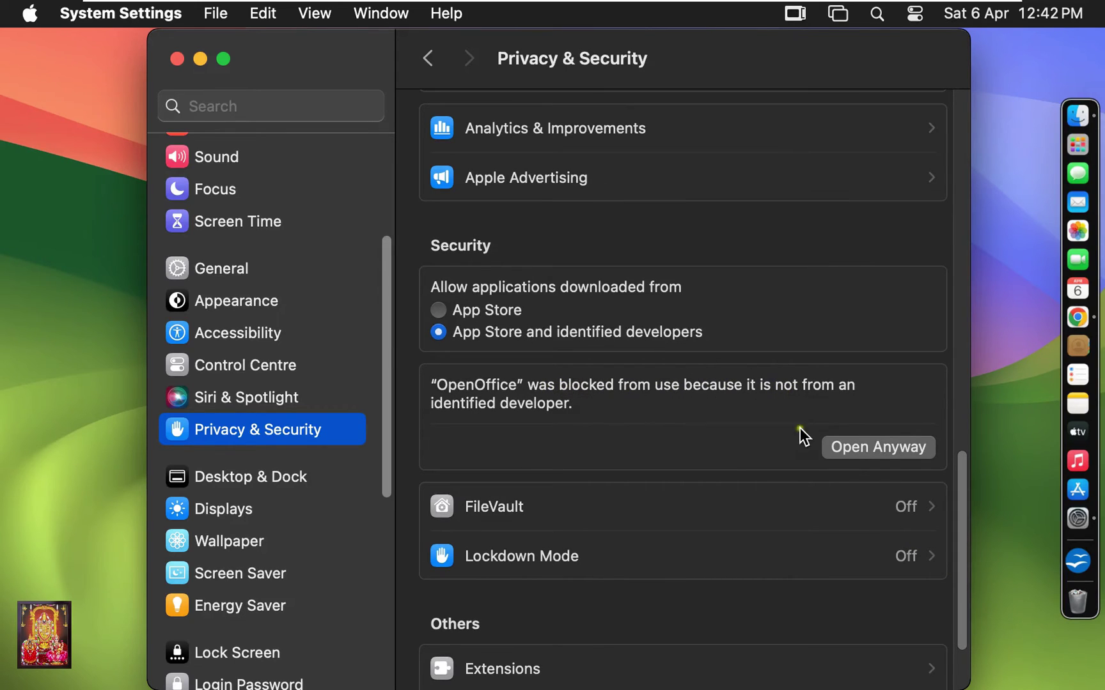
Approve OpenOffice with Open Anyway, authorise with the account password, and confirm Open
{"action": "left_click", "coordinate": [860, 450]}
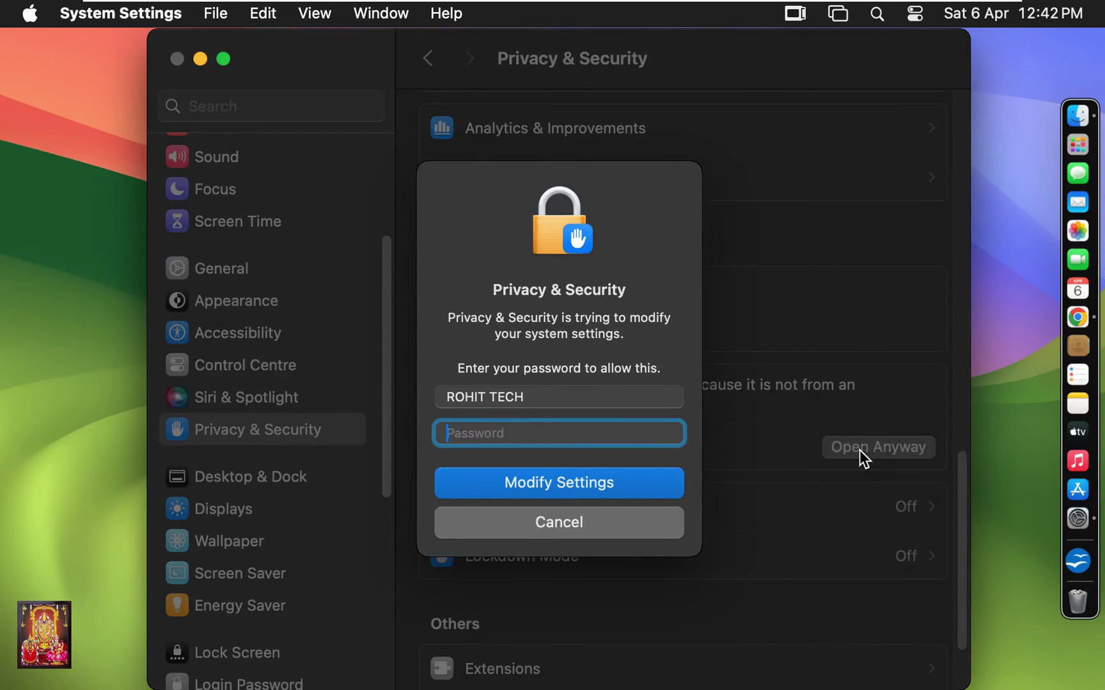
{"action": "type", "text": "•••••••"}
{"action": "left_click", "coordinate": [551, 480]}
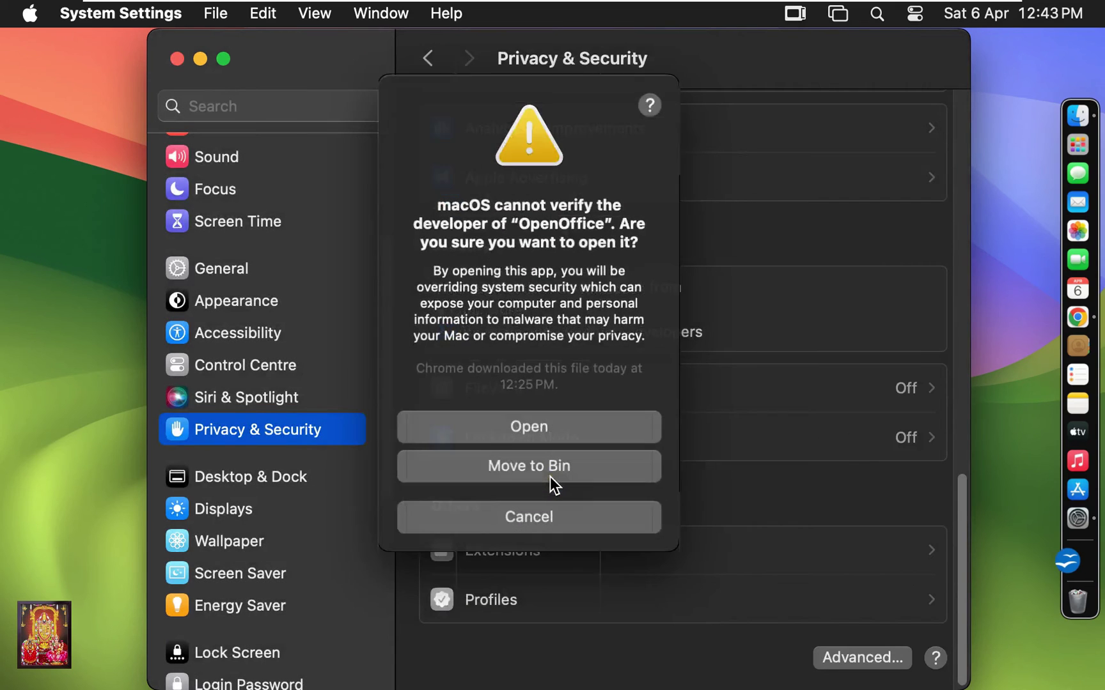
{"action": "left_click", "coordinate": [530, 427]}
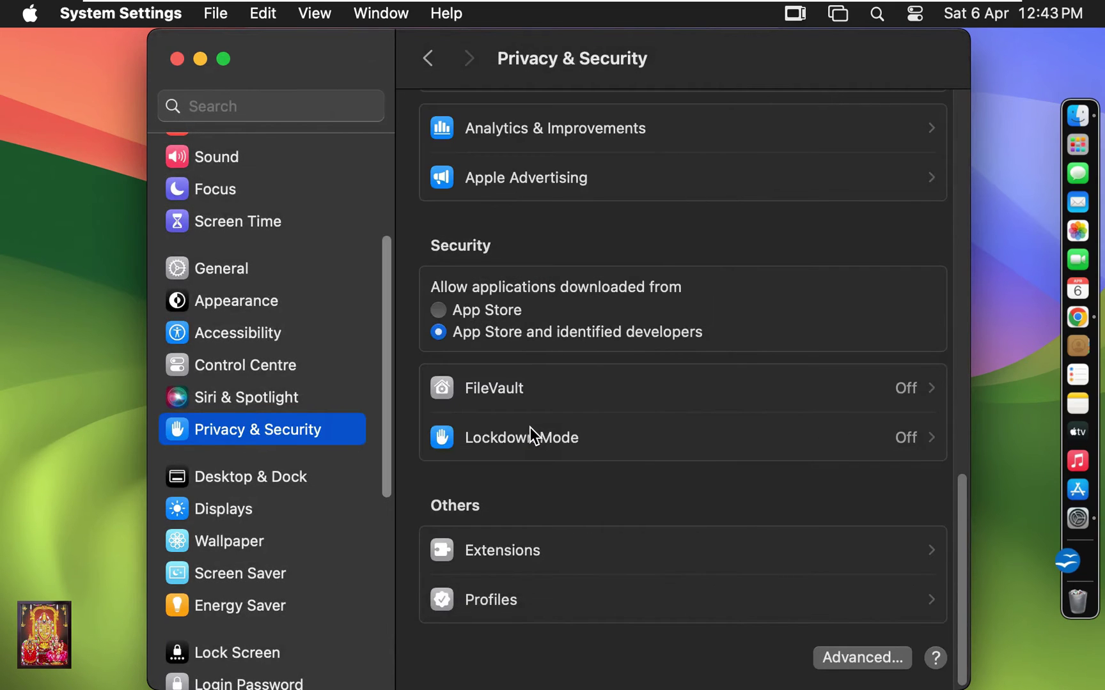
Close System Settings and finish the OpenOffice welcome wizard with the user's forename and surname
{"action": "left_click", "coordinate": [176, 59]}
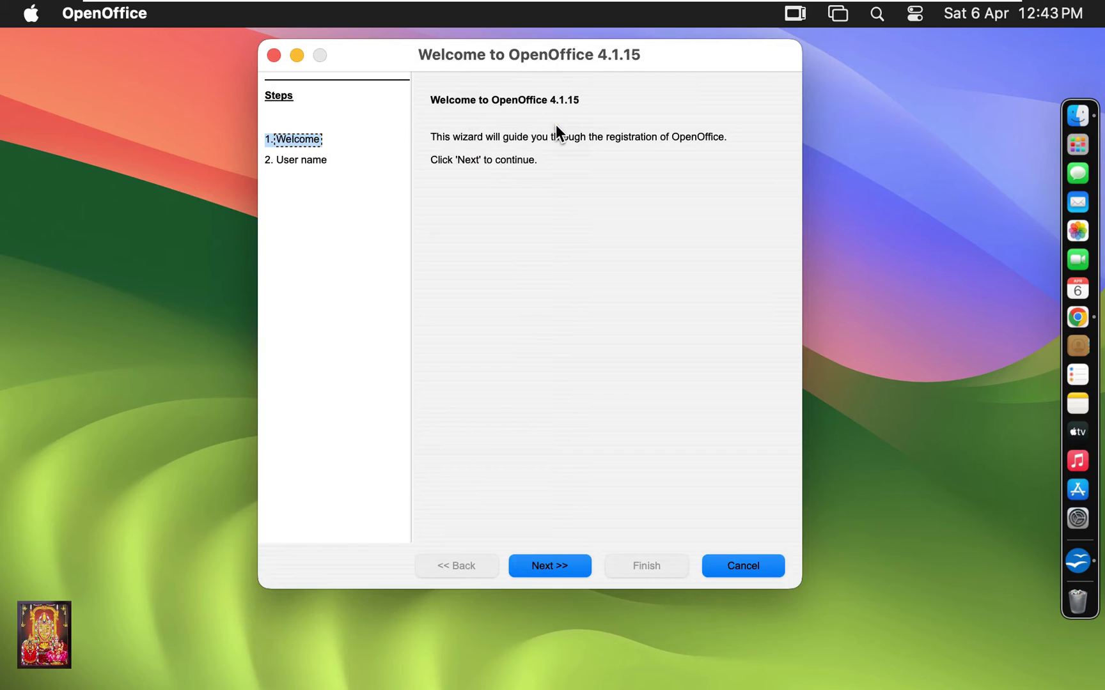
{"action": "left_click", "coordinate": [543, 566]}
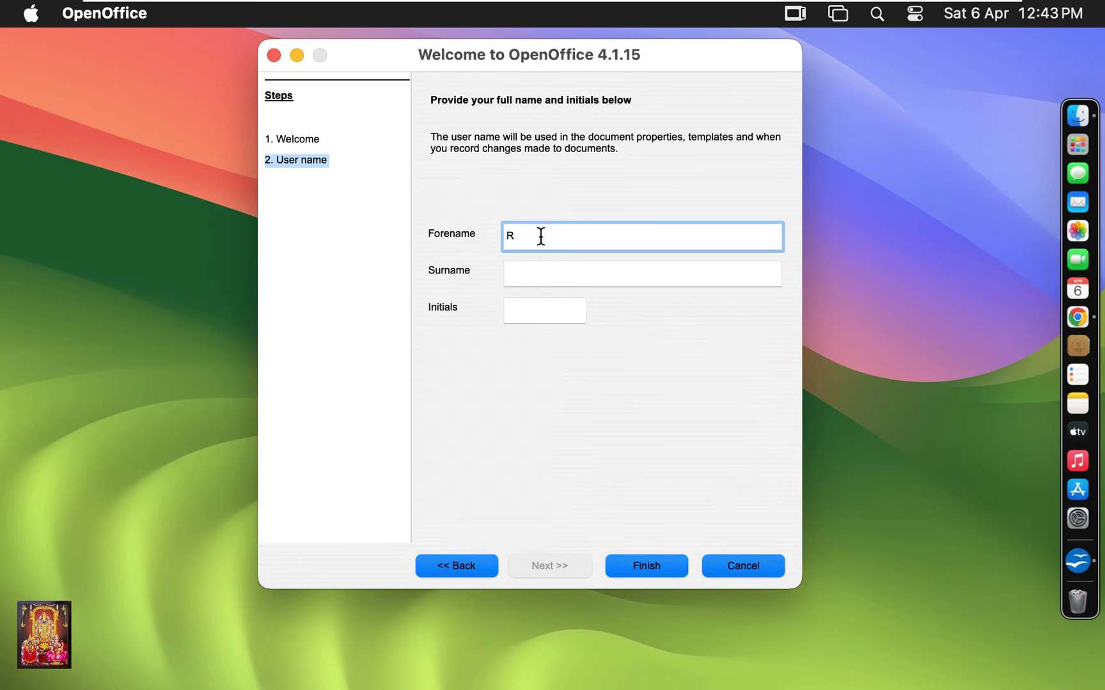
{"action": "left_click", "coordinate": [517, 271]}
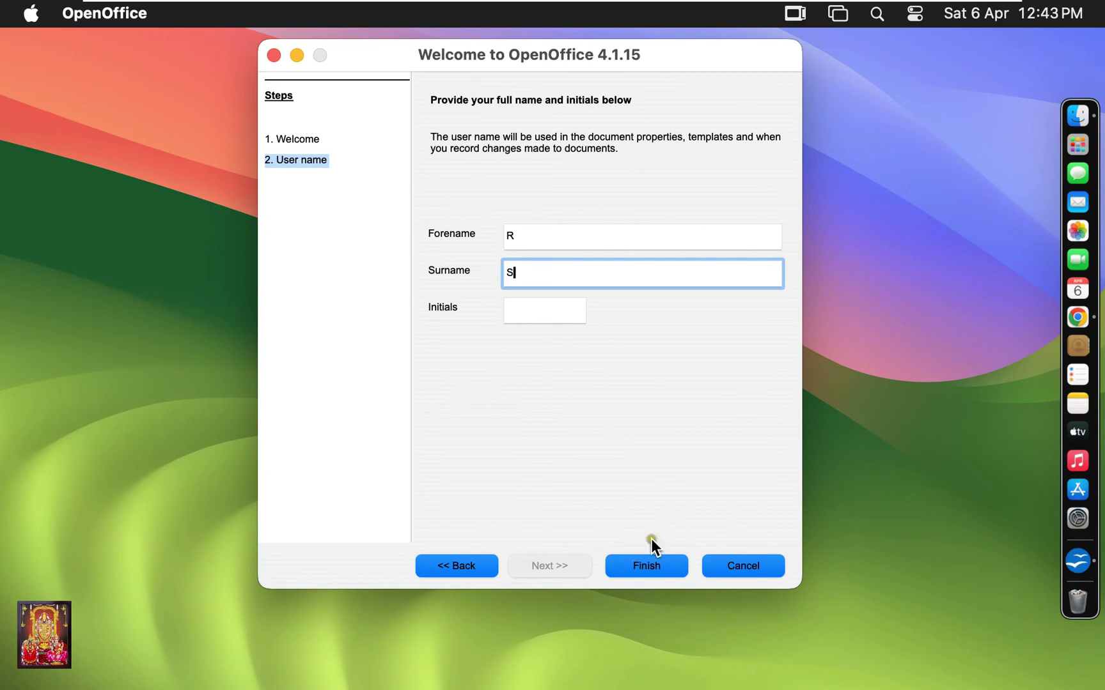
{"action": "left_click", "coordinate": [667, 568]}
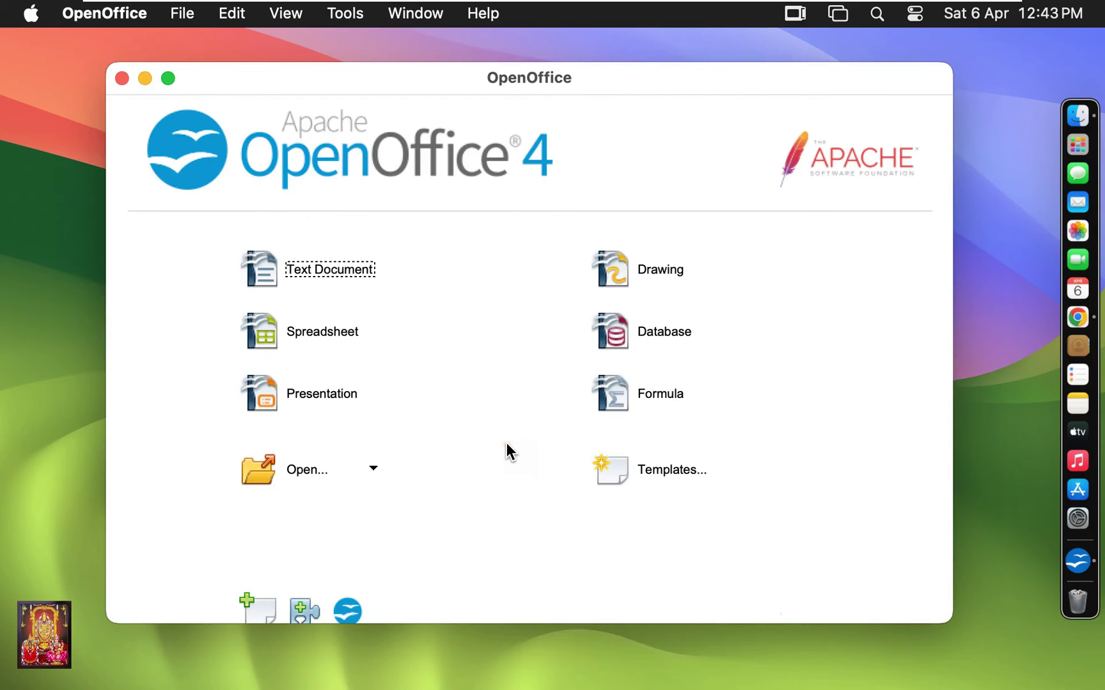
Create a blank Writer Text Document from the Start Center, then close it
{"action": "left_click", "coordinate": [322, 270]}
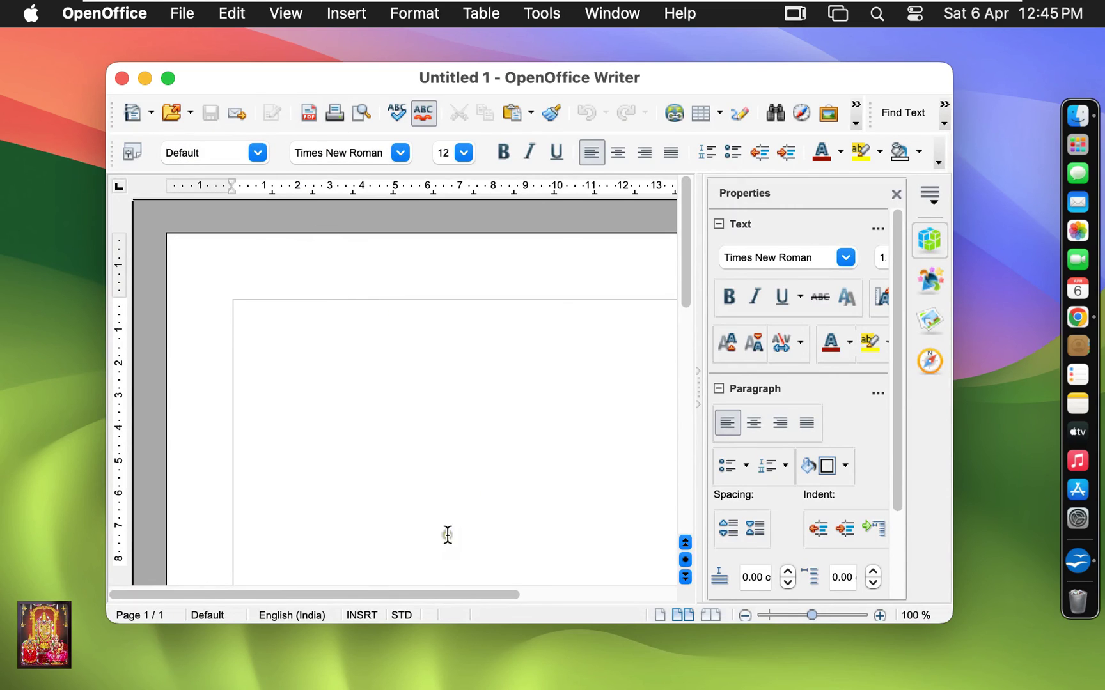
{"action": "left_click_drag", "start_coordinate": [438, 595], "coordinate": [398, 577]}
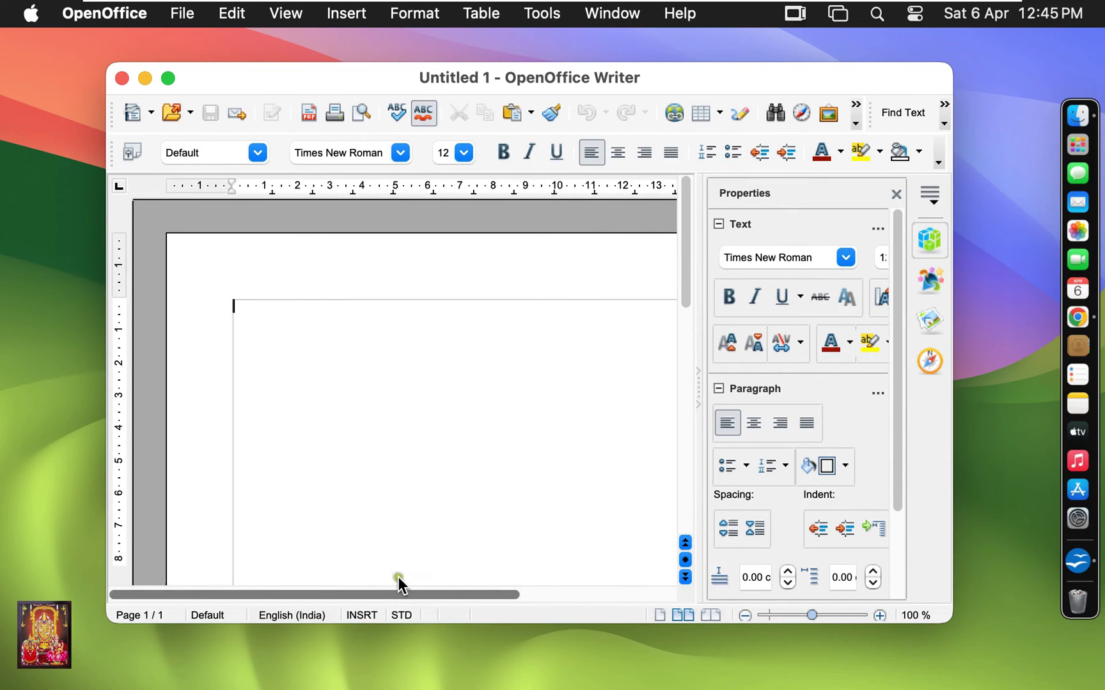
{"action": "left_click", "coordinate": [122, 79]}
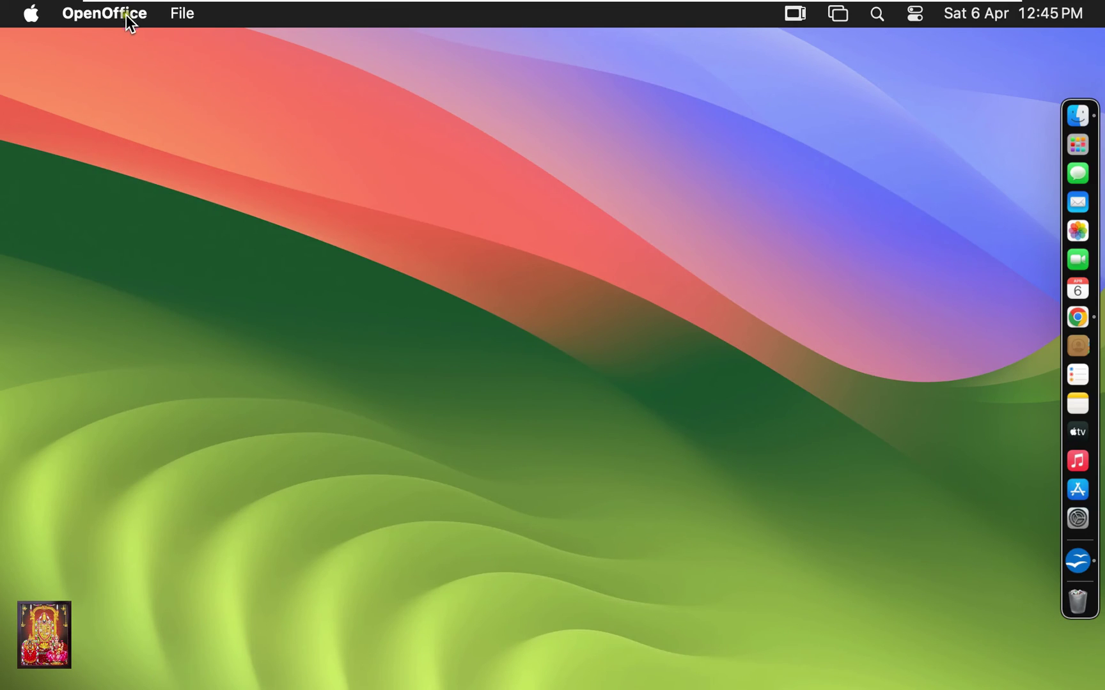
{"action": "left_click", "coordinate": [1078, 560]}
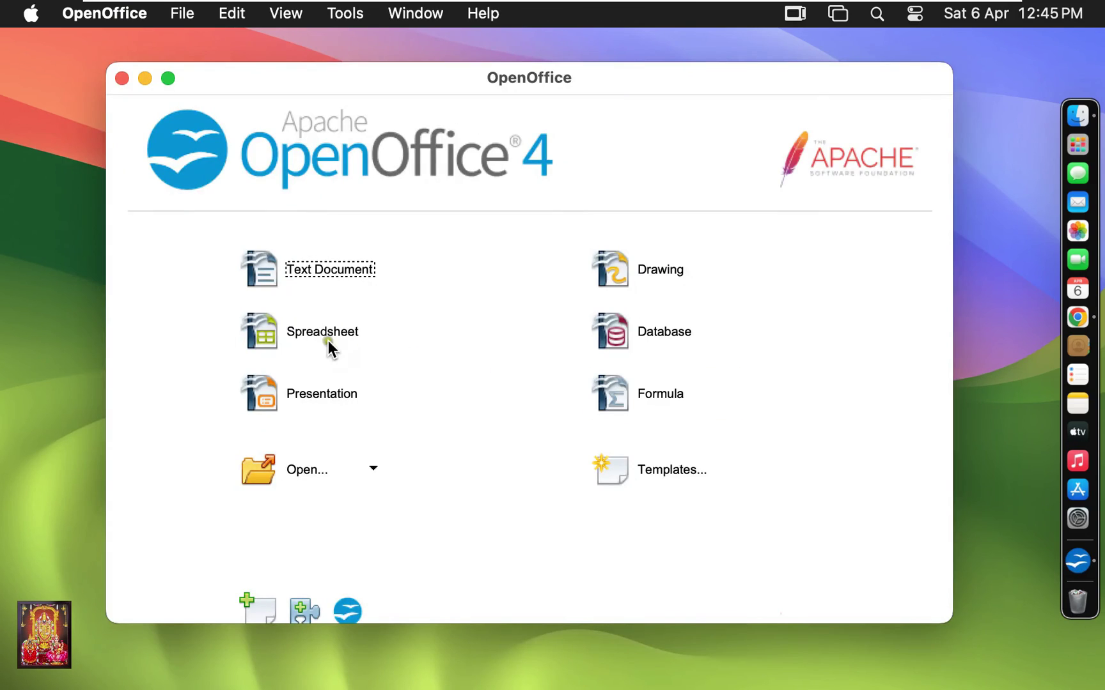
{"action": "left_click", "coordinate": [303, 333]}
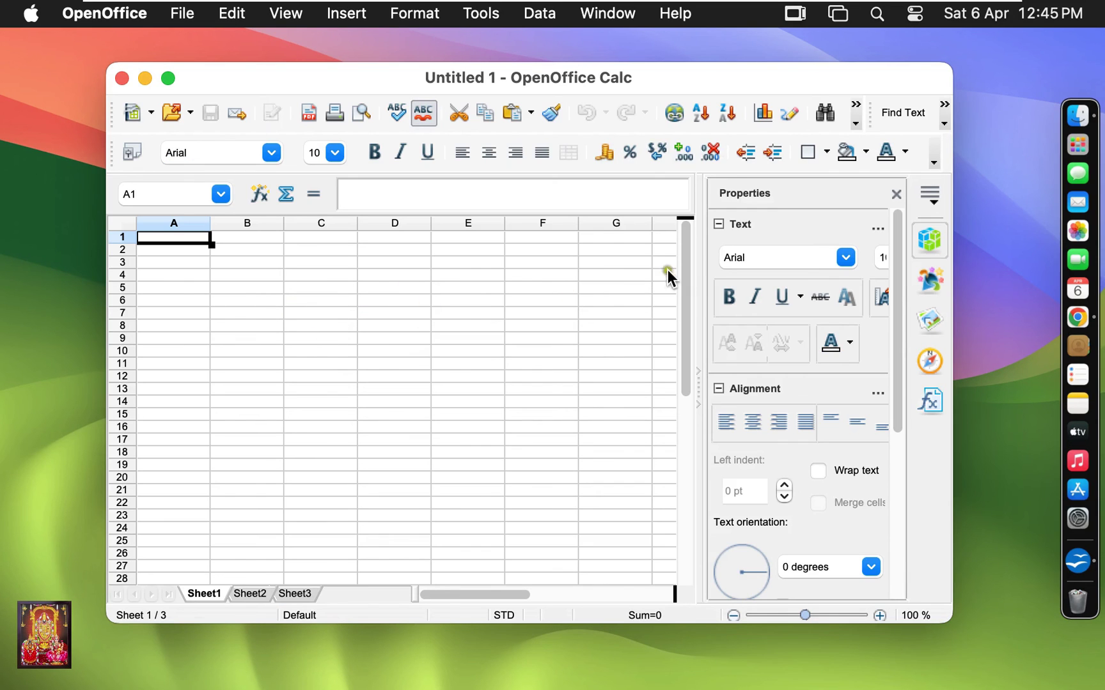
{"action": "left_click", "coordinate": [120, 80]}
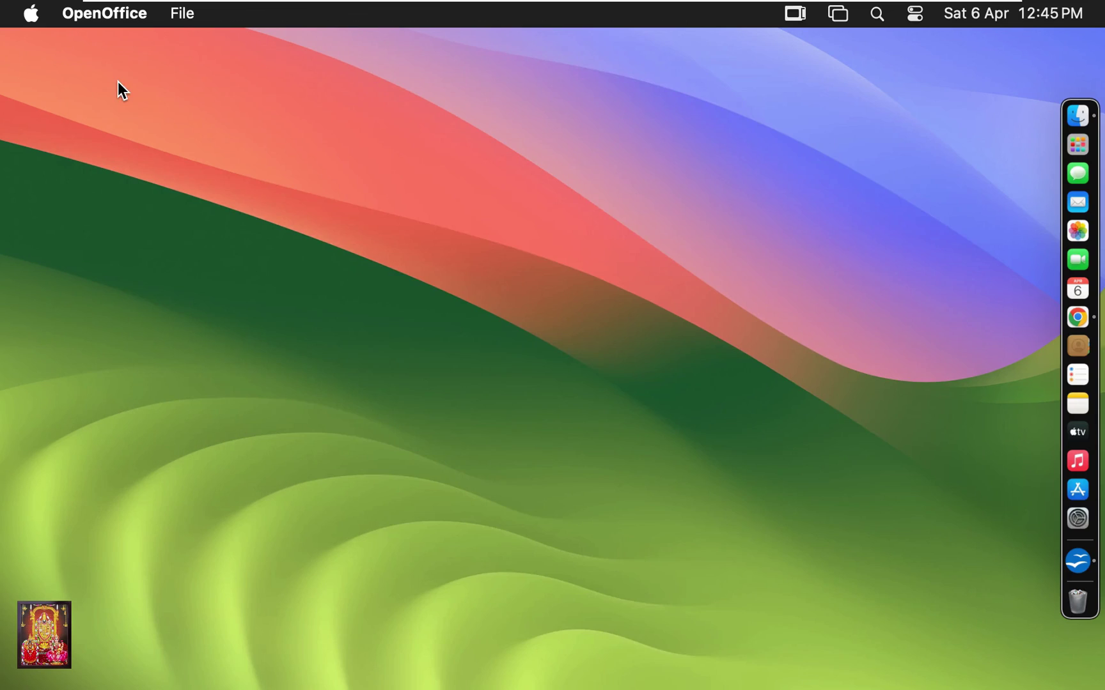
{"action": "left_click", "coordinate": [1081, 564]}
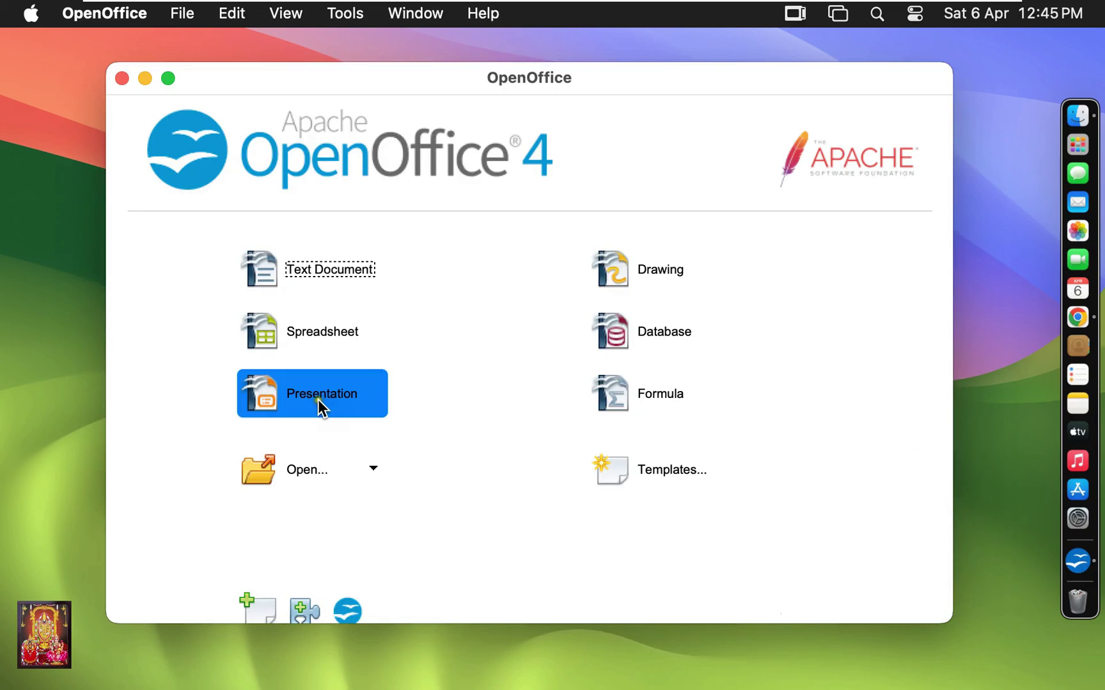
{"action": "left_click", "coordinate": [314, 397]}
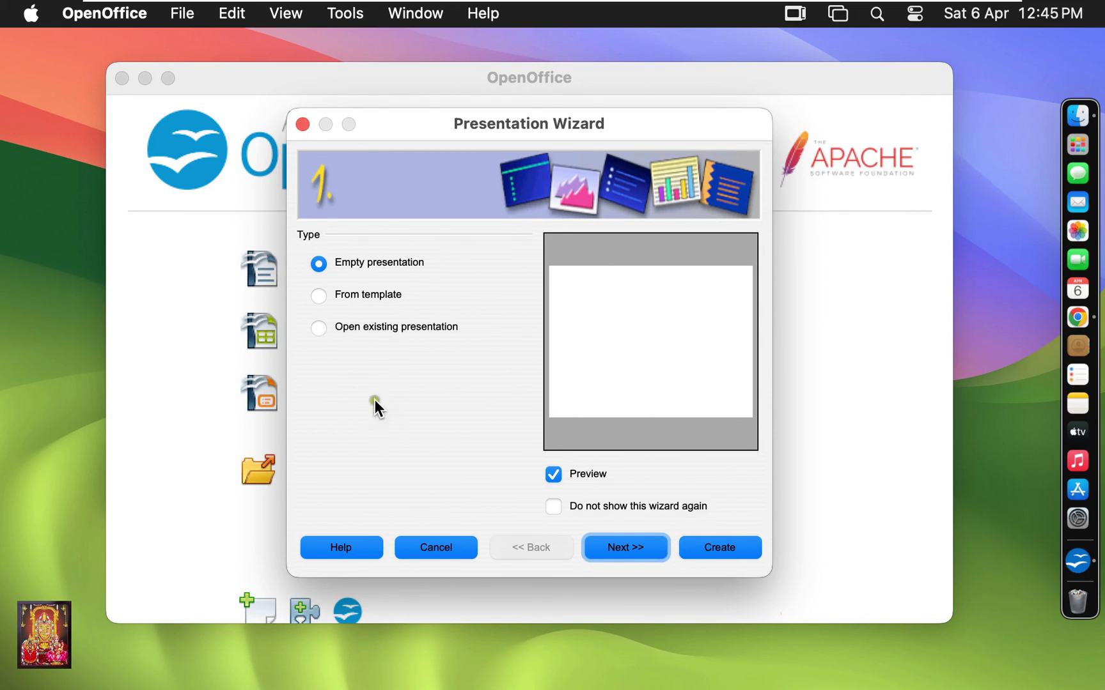
{"action": "left_click", "coordinate": [651, 551]}
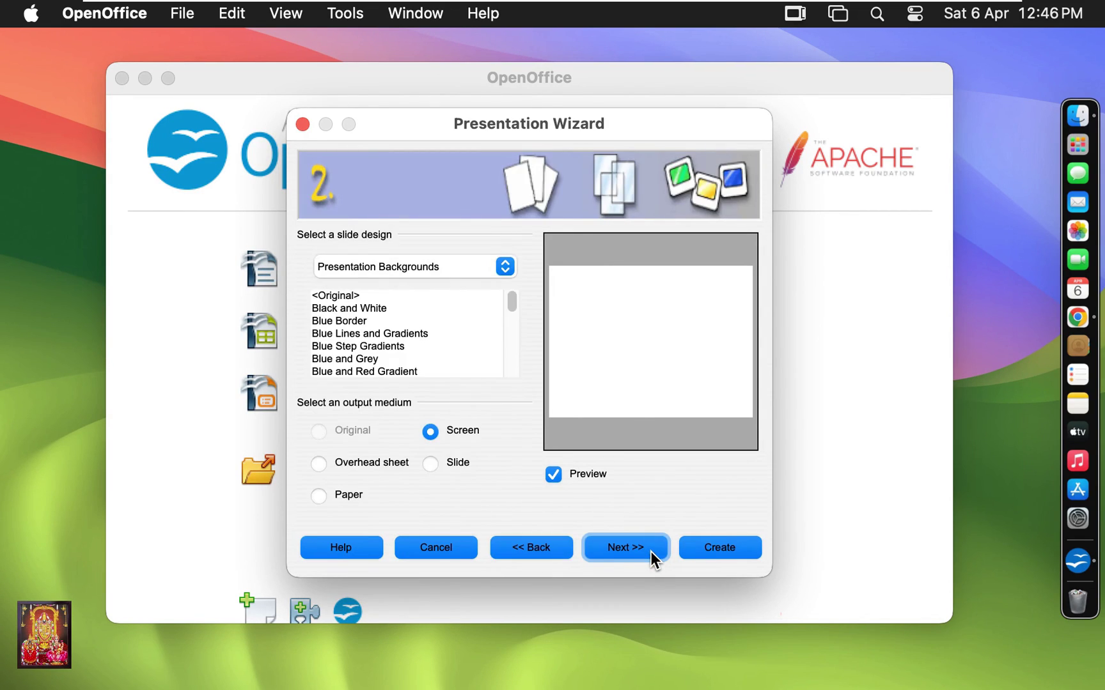
{"action": "left_click", "coordinate": [652, 551]}
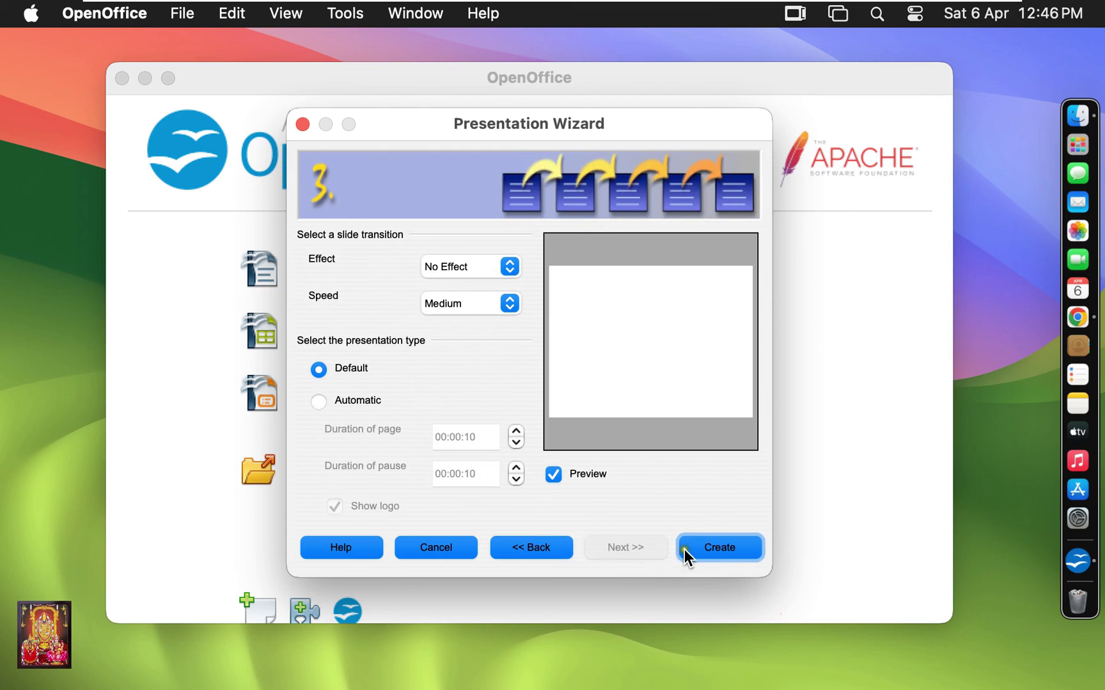
{"action": "left_click", "coordinate": [720, 548]}
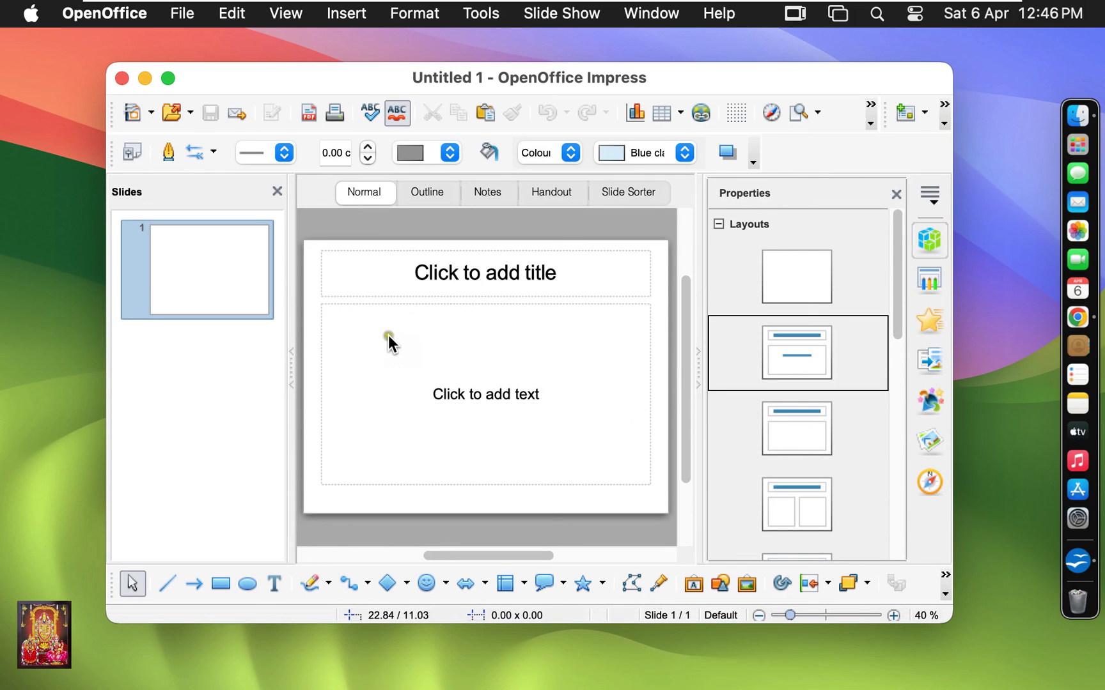
{"action": "left_click", "coordinate": [121, 78]}
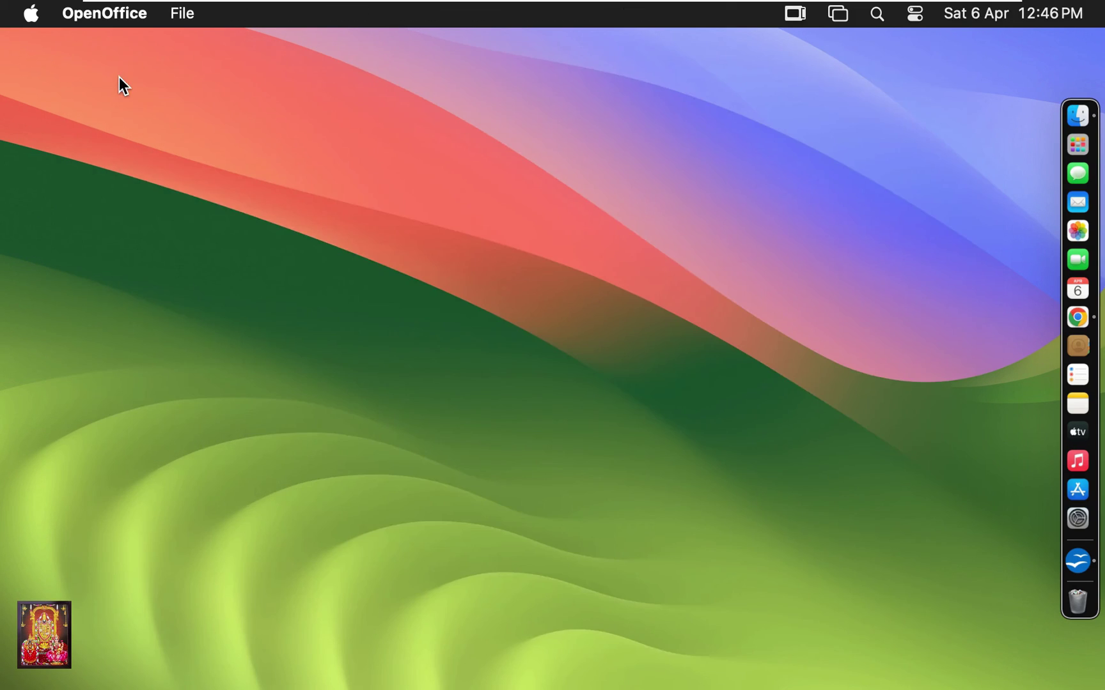